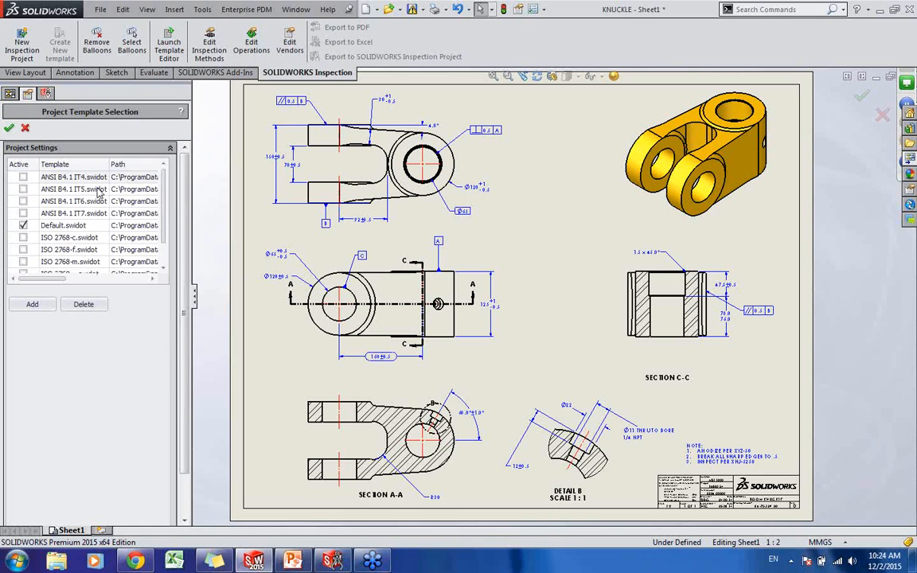
Start the inspection project from the Default.swidot template and link Part Number, Part Name and Part Rev to their matching drawing custom properties
{"action": "left_click", "coordinate": [9, 128]}
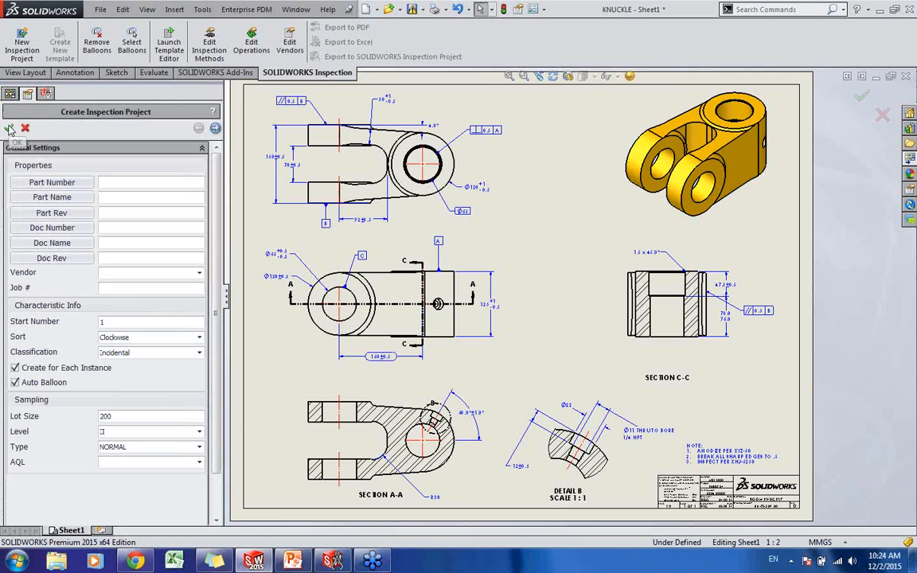
{"action": "left_click", "coordinate": [71, 186]}
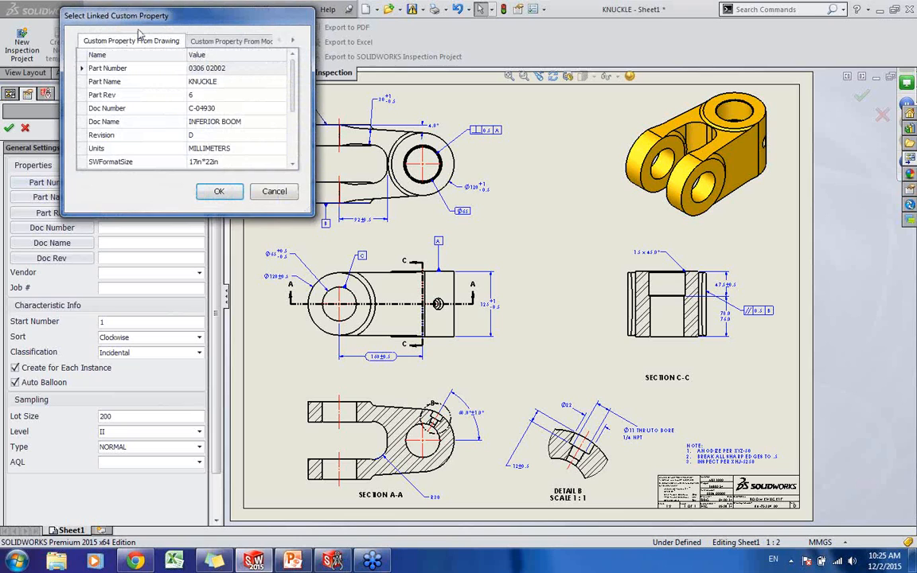
{"action": "left_click", "coordinate": [196, 70]}
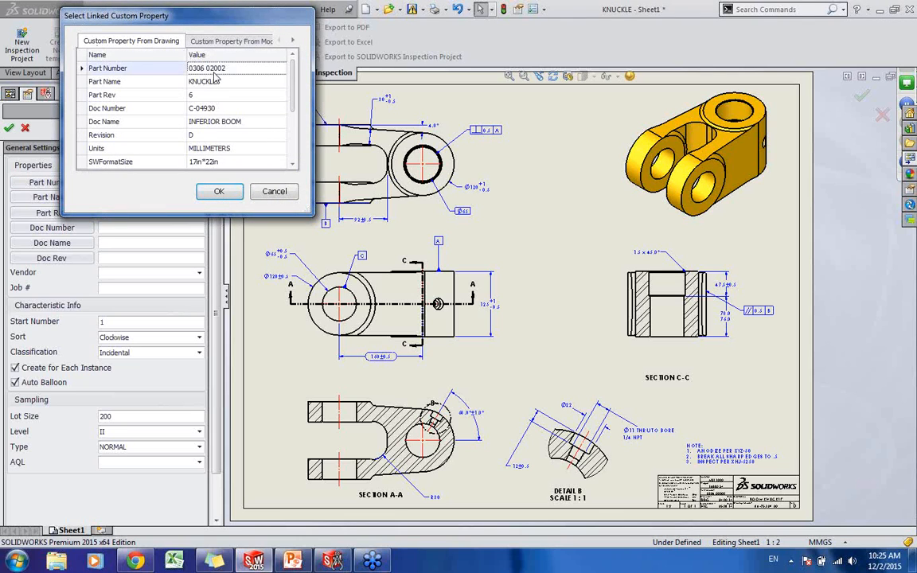
{"action": "left_click", "coordinate": [219, 191]}
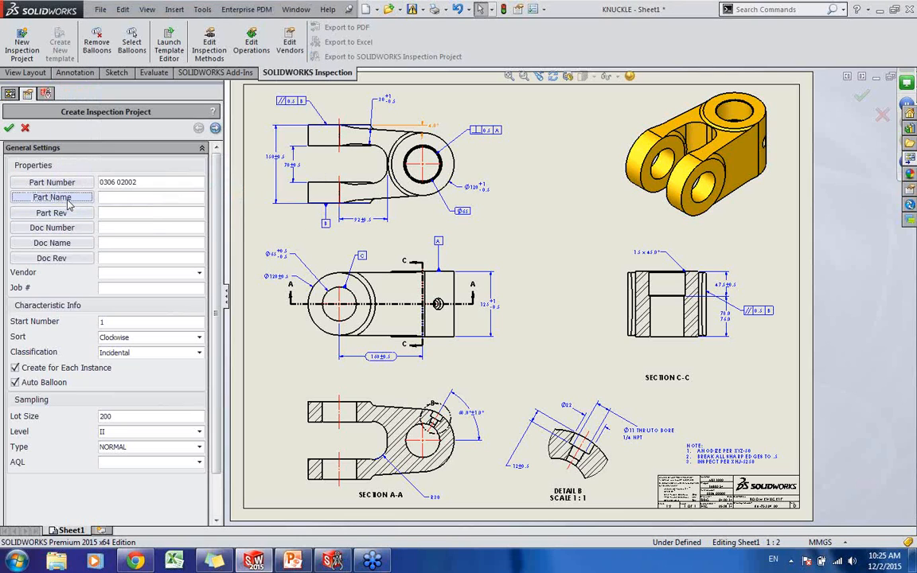
{"action": "left_click", "coordinate": [51, 197]}
{"action": "left_click", "coordinate": [191, 84]}
{"action": "left_click", "coordinate": [217, 193]}
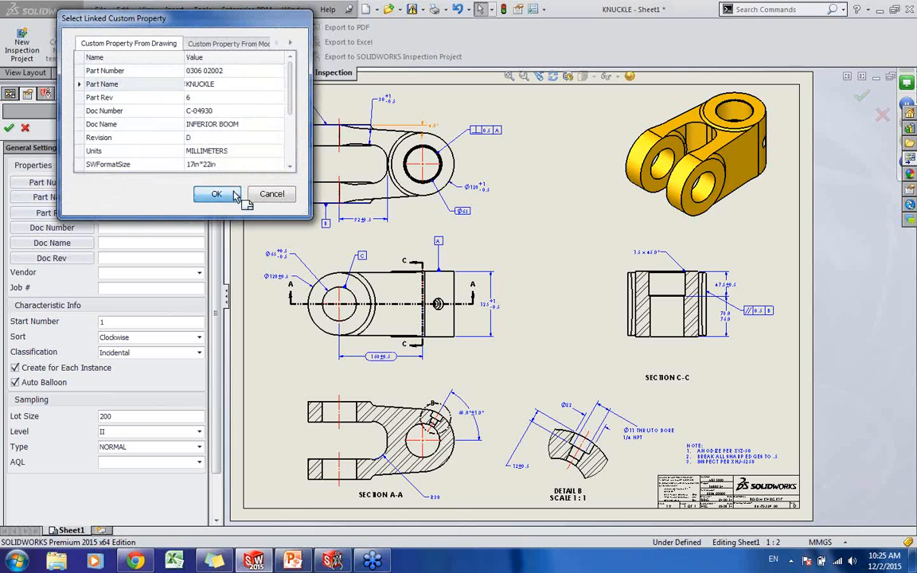
{"action": "left_click", "coordinate": [52, 213]}
{"action": "left_click", "coordinate": [209, 92]}
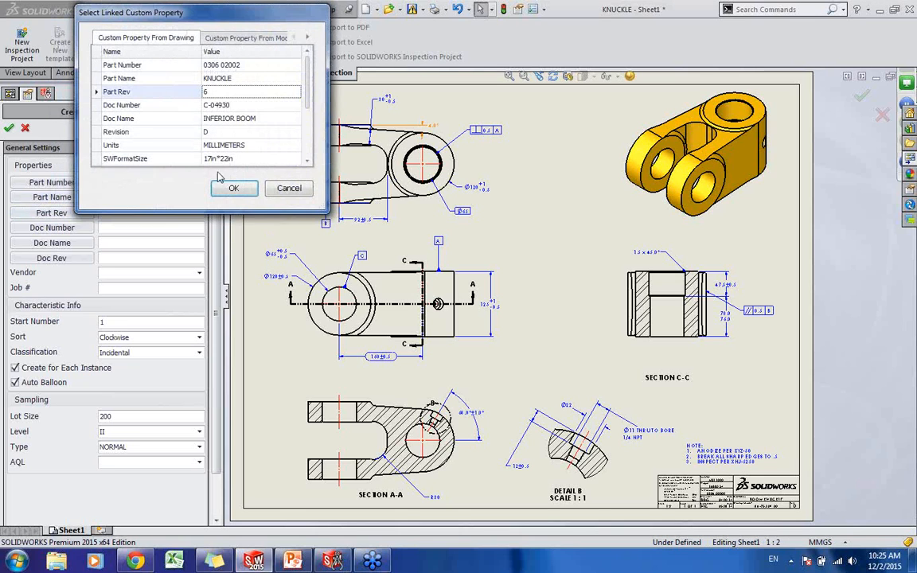
{"action": "left_click", "coordinate": [234, 188]}
Link Doc Number and Doc Name to their matching drawing properties, and Doc Rev to the Revision property
{"action": "left_click", "coordinate": [52, 228]}
{"action": "left_click", "coordinate": [209, 106]}
{"action": "left_click", "coordinate": [231, 187]}
{"action": "left_click", "coordinate": [51, 243]}
{"action": "left_click", "coordinate": [208, 119]}
{"action": "left_click", "coordinate": [231, 187]}
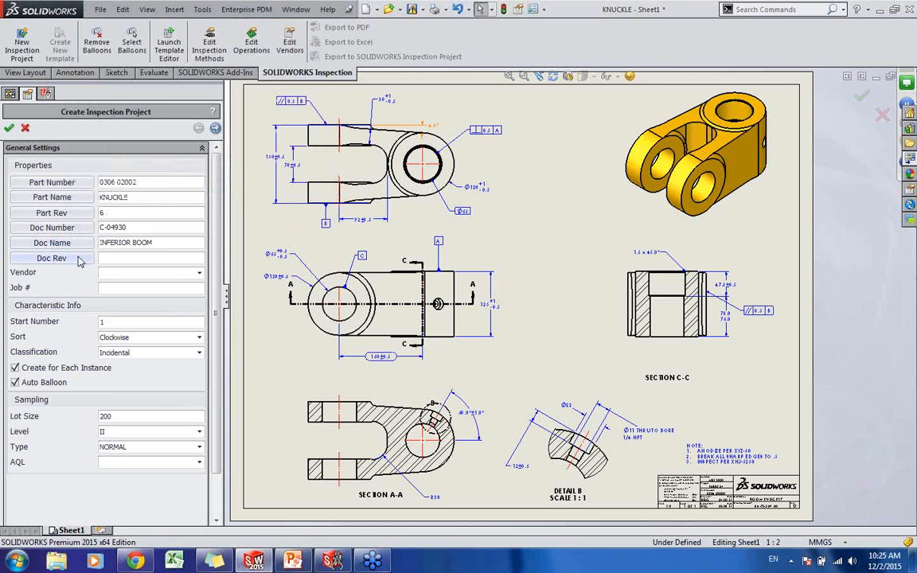
{"action": "left_click", "coordinate": [74, 258]}
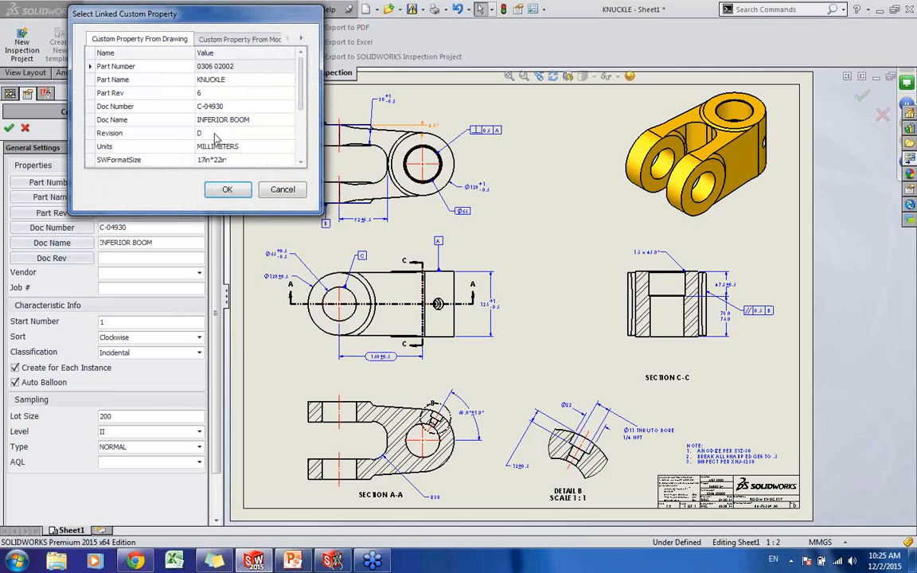
{"action": "left_click", "coordinate": [186, 132]}
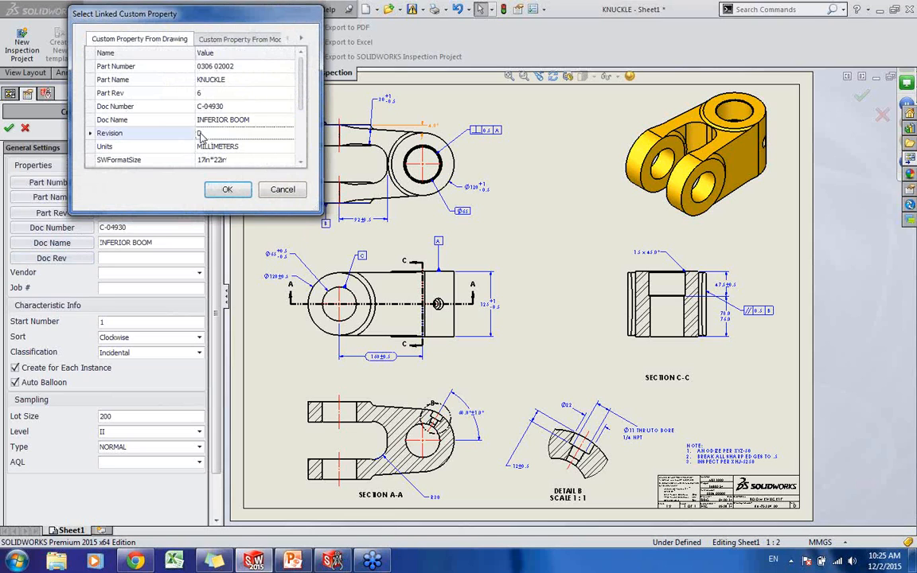
{"action": "left_click", "coordinate": [227, 189]}
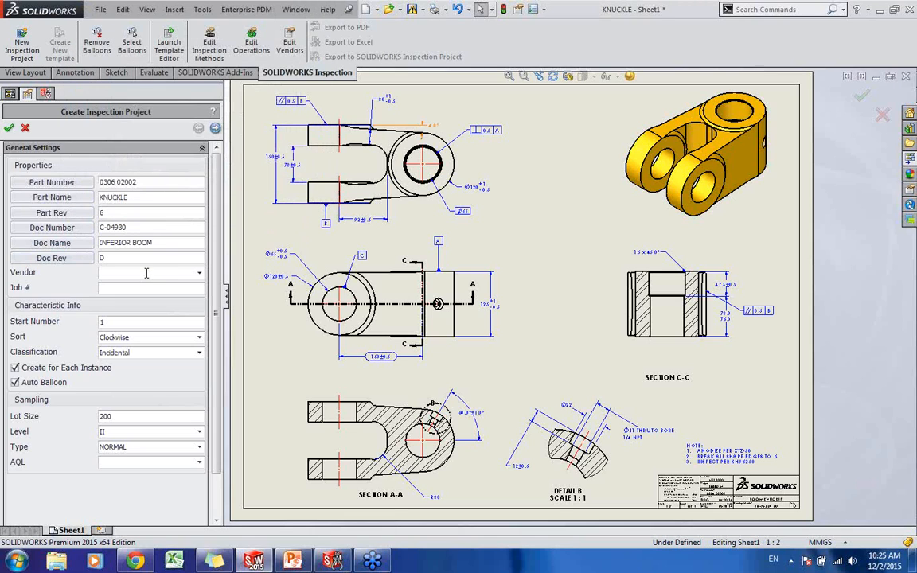
Set the vendor to ACME and the sampling type to TIGHTENED, and proceed to the extraction settings
{"action": "left_click", "coordinate": [200, 274]}
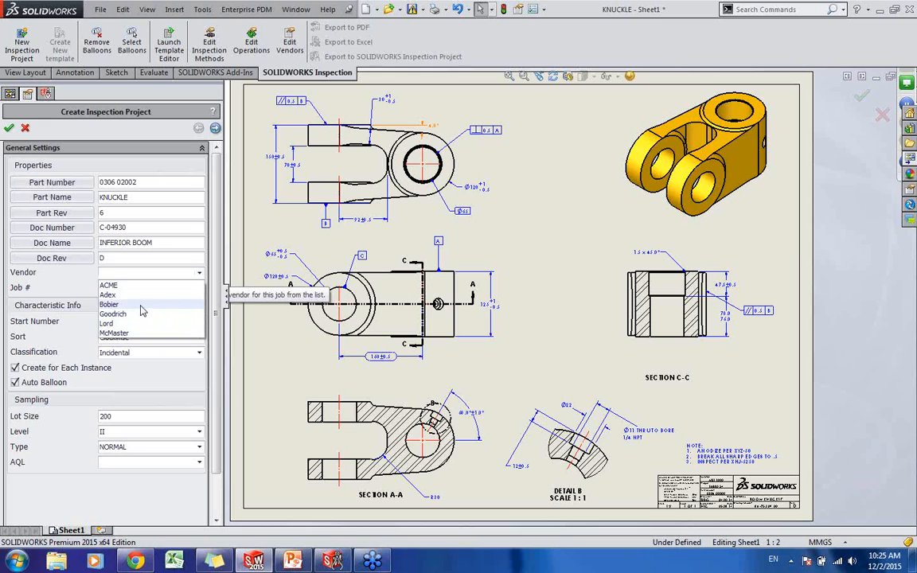
{"action": "left_click", "coordinate": [129, 285]}
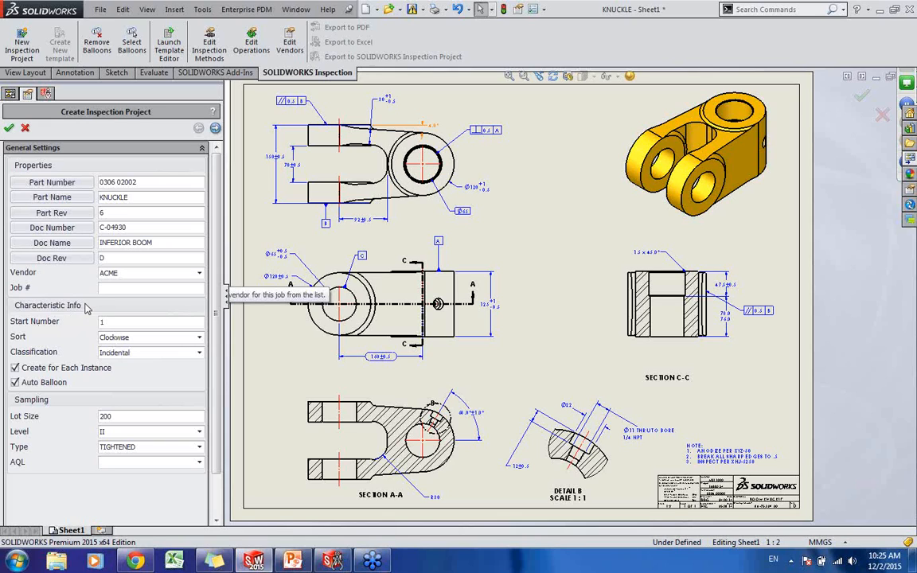
{"action": "left_click", "coordinate": [215, 129]}
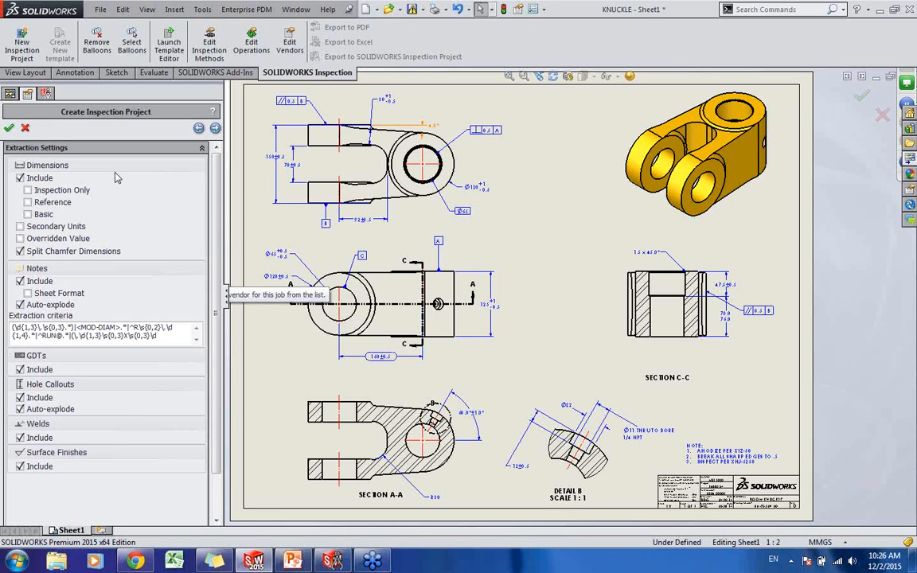
Check the linear and angular tolerance settings by precision, and create the inspection project with automatic balloons
{"action": "left_click", "coordinate": [216, 129]}
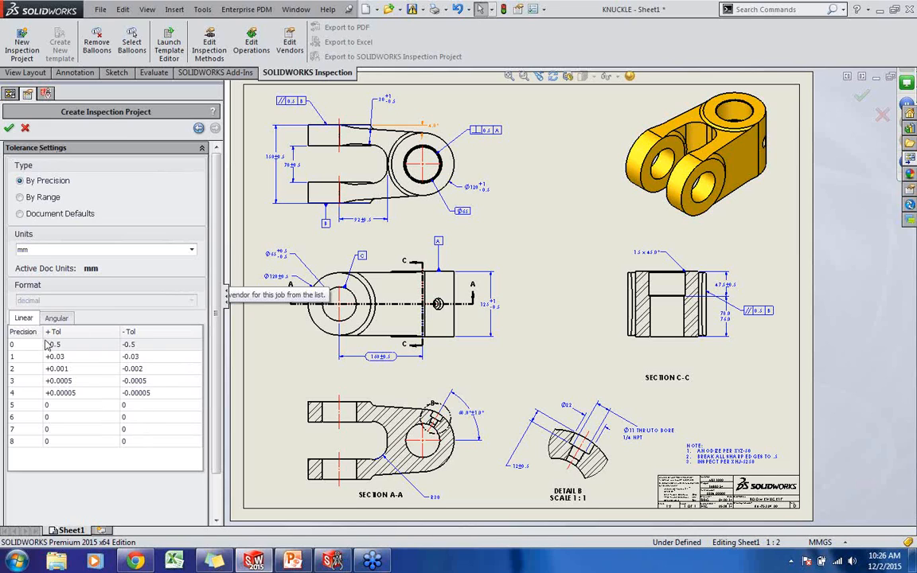
{"action": "left_click", "coordinate": [58, 319]}
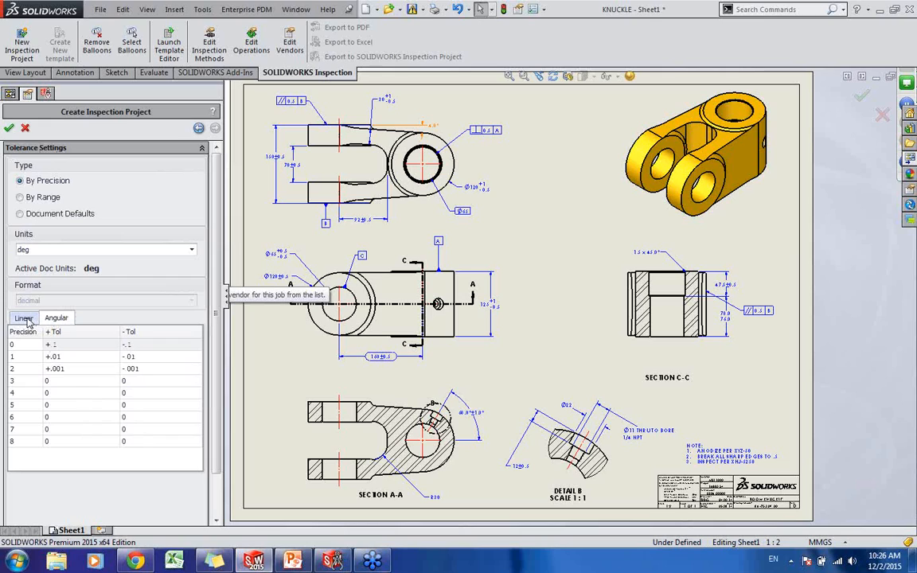
{"action": "left_click", "coordinate": [28, 320]}
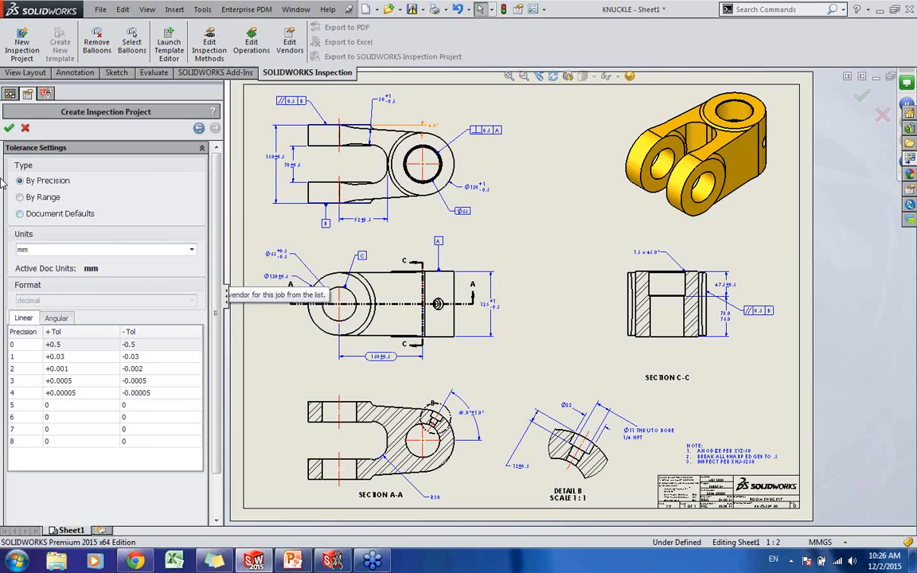
{"action": "left_click", "coordinate": [8, 129]}
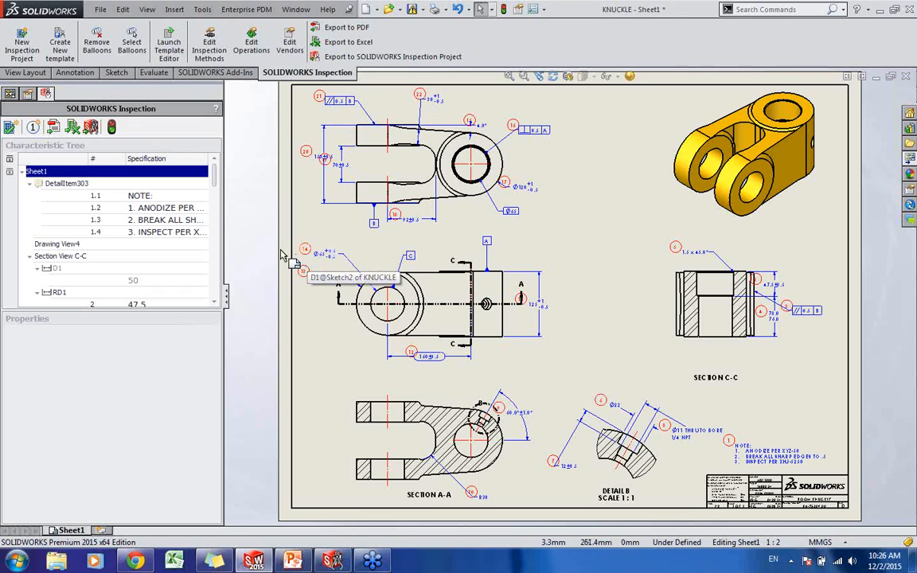
{"action": "left_click_drag", "start_coordinate": [214, 183], "coordinate": [234, 164]}
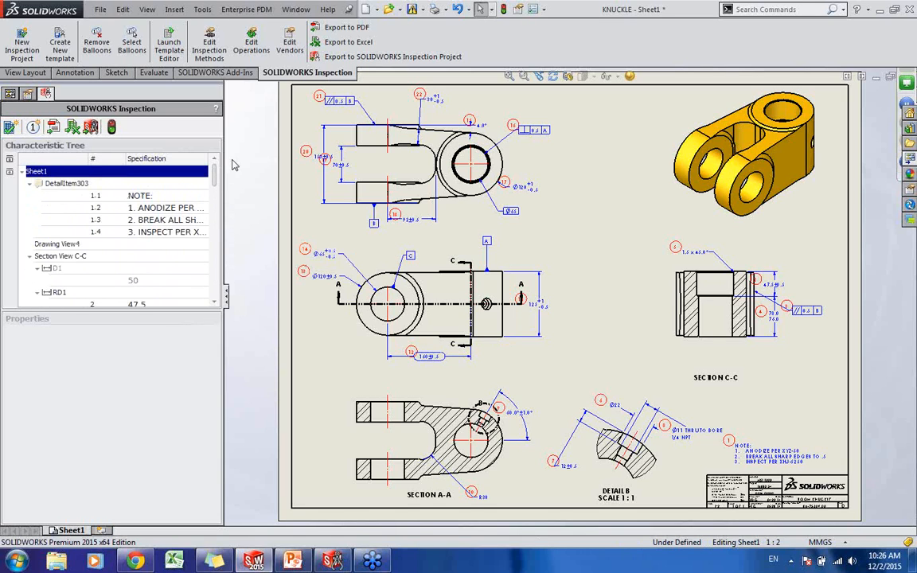
Export the inspection data to Excel with the AS9102 template, switch to Excel and look through the Form3 characteristics
{"action": "left_click", "coordinate": [356, 44]}
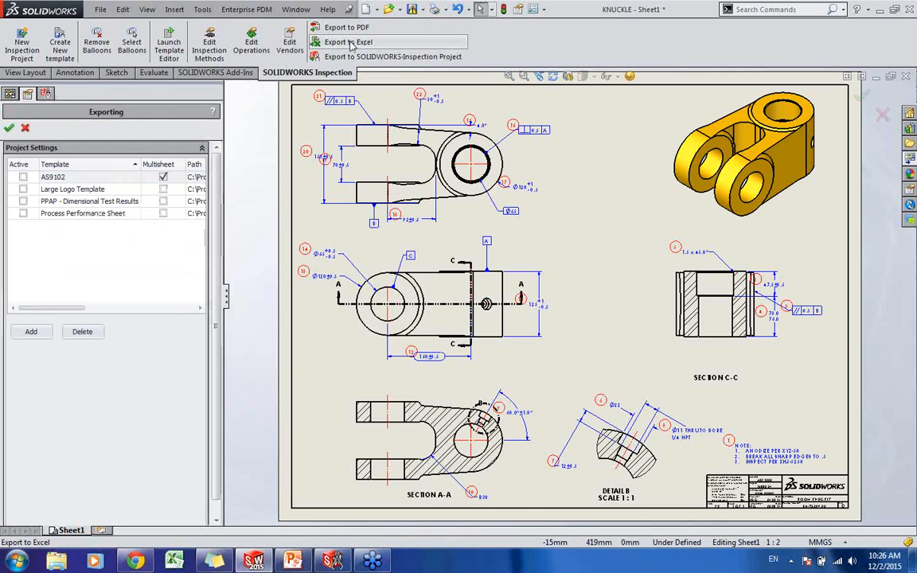
{"action": "left_click", "coordinate": [24, 178]}
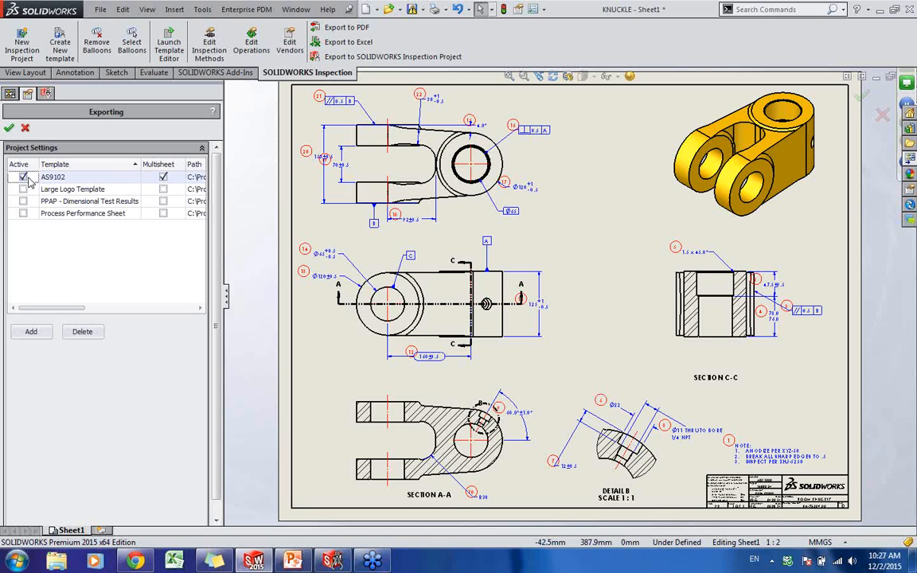
{"action": "left_click", "coordinate": [9, 127]}
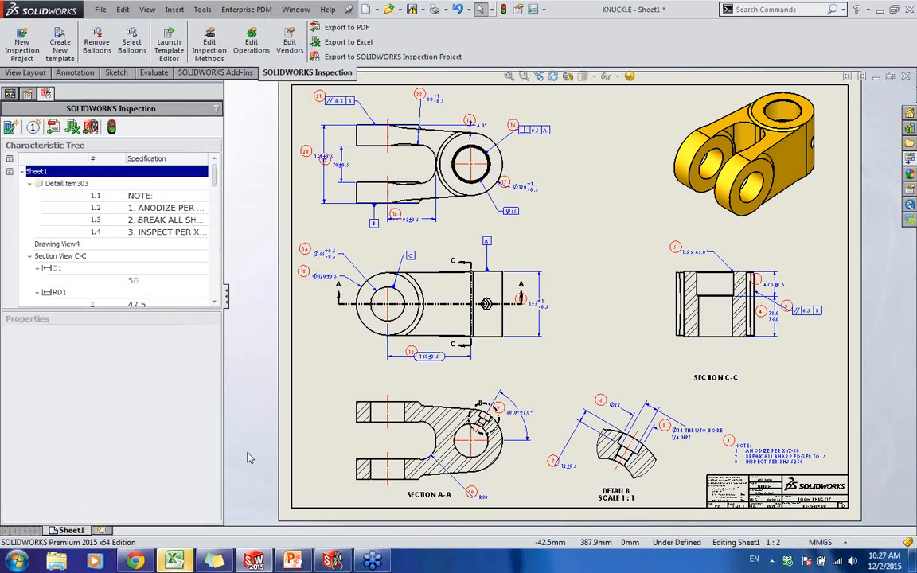
{"action": "left_click", "coordinate": [180, 562]}
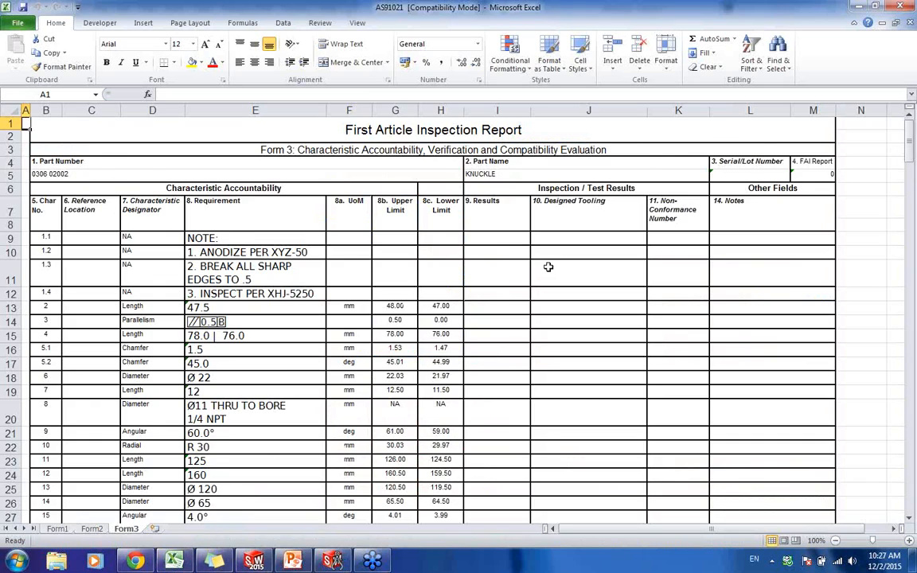
{"action": "scroll", "coordinate": [549, 267], "scroll_direction": "down", "scroll_amount": 4}
{"action": "scroll", "coordinate": [548, 266], "scroll_direction": "up", "scroll_amount": 4}
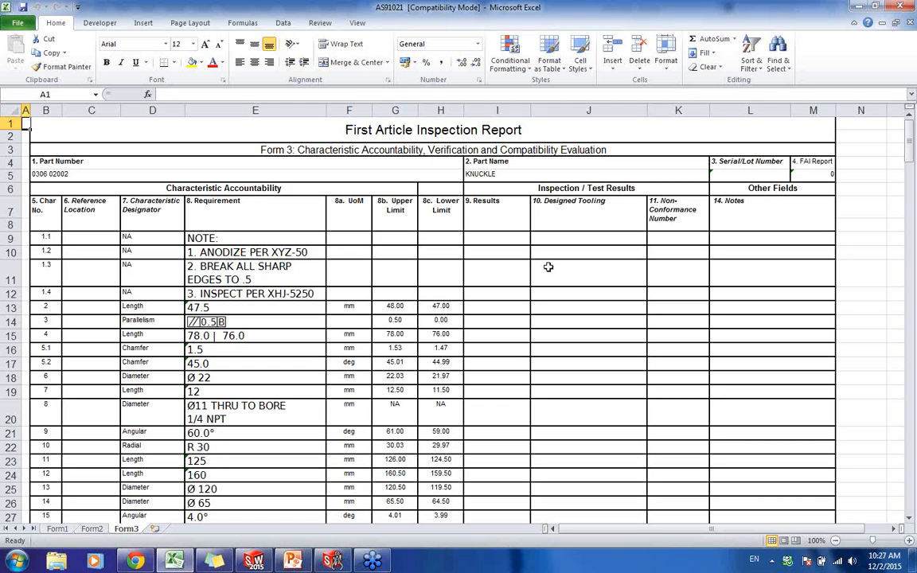
Enter the results 47, 0.45 and 78.1 for characteristics 2, 3 and 4 in cells I13 to I15
{"action": "left_click", "coordinate": [484, 308]}
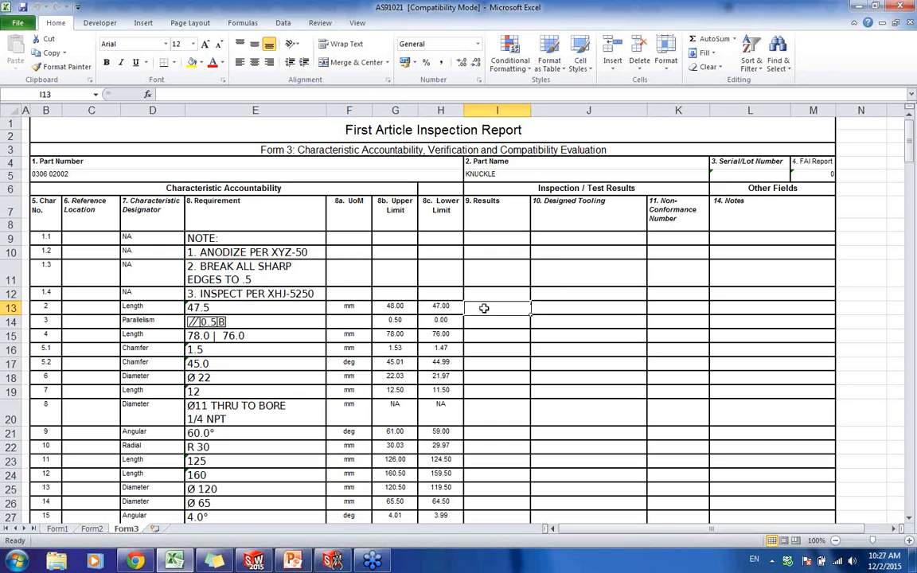
{"action": "left_click", "coordinate": [591, 307]}
{"action": "left_click", "coordinate": [511, 311]}
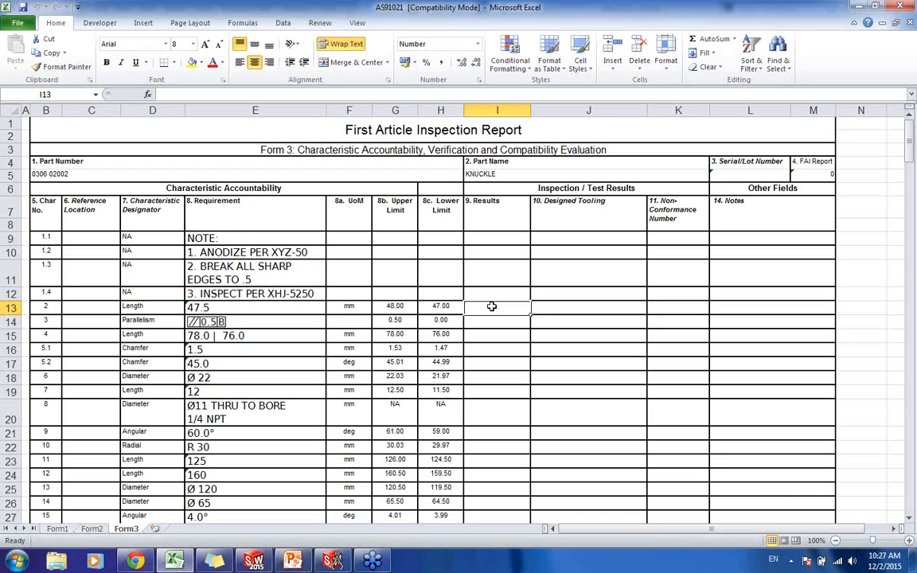
{"action": "type", "text": "47"}
{"action": "key", "text": "Return"}
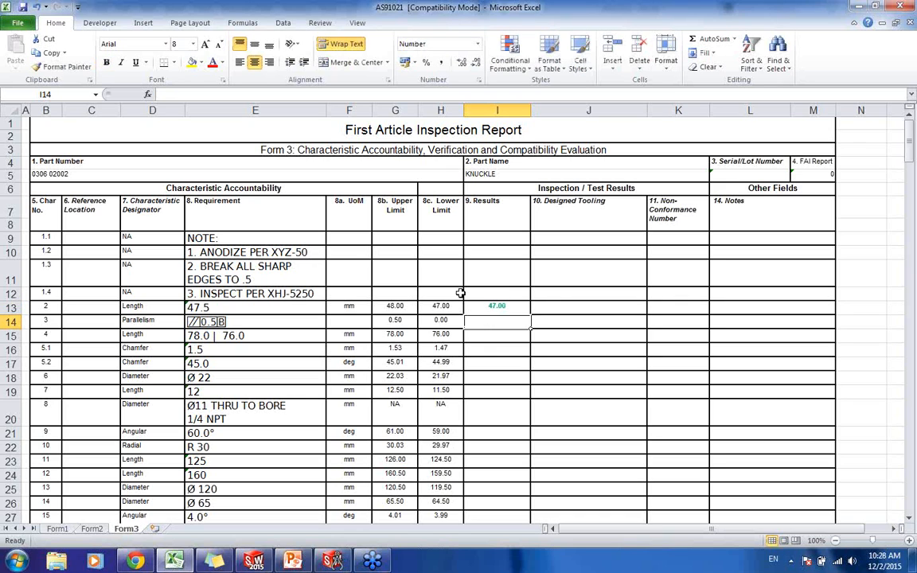
{"action": "type", "text": "0.45"}
{"action": "key", "text": "Return"}
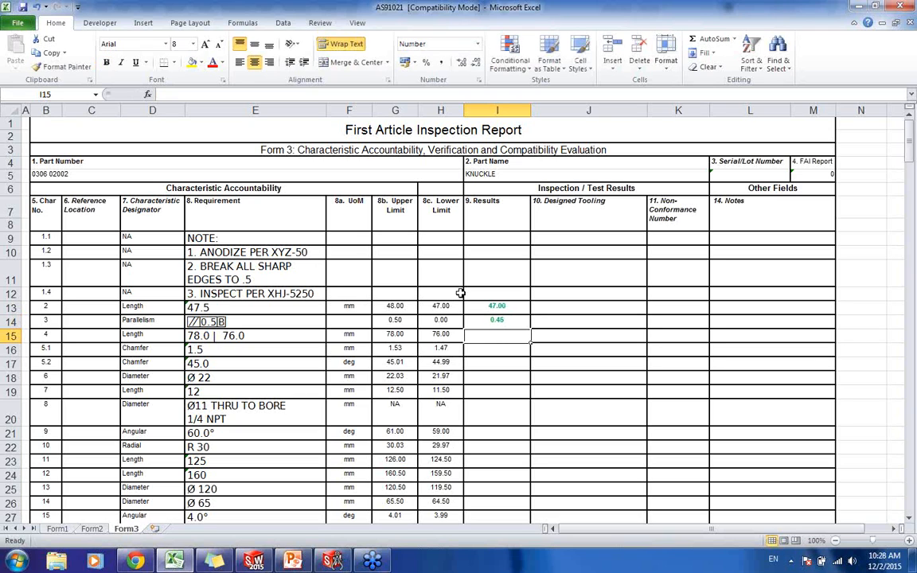
{"action": "type", "text": "78.1"}
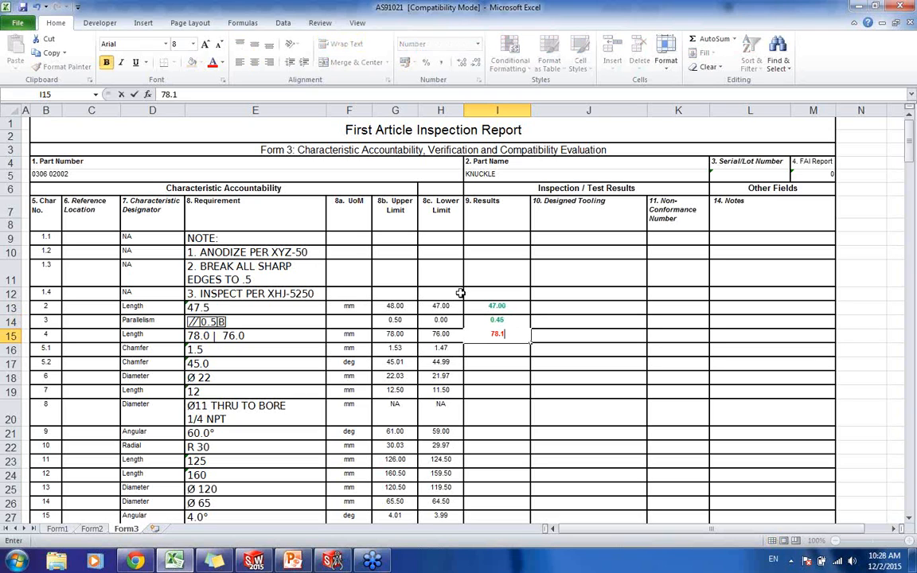
{"action": "key", "text": "Return"}
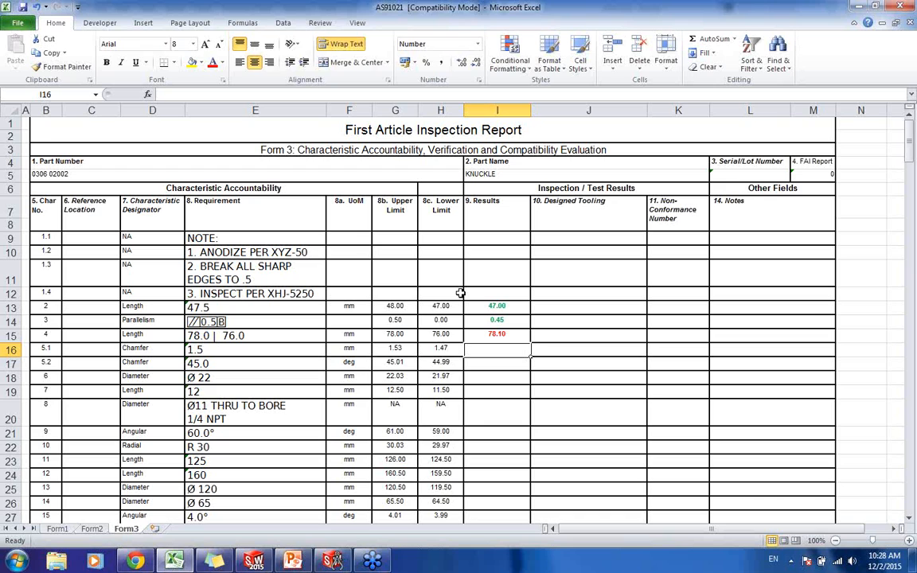
Enter the results 1.53 and 45.02 for chamfer characteristics 5.1 and 5.2, and look over the rest of the report
{"action": "type", "text": "1.53"}
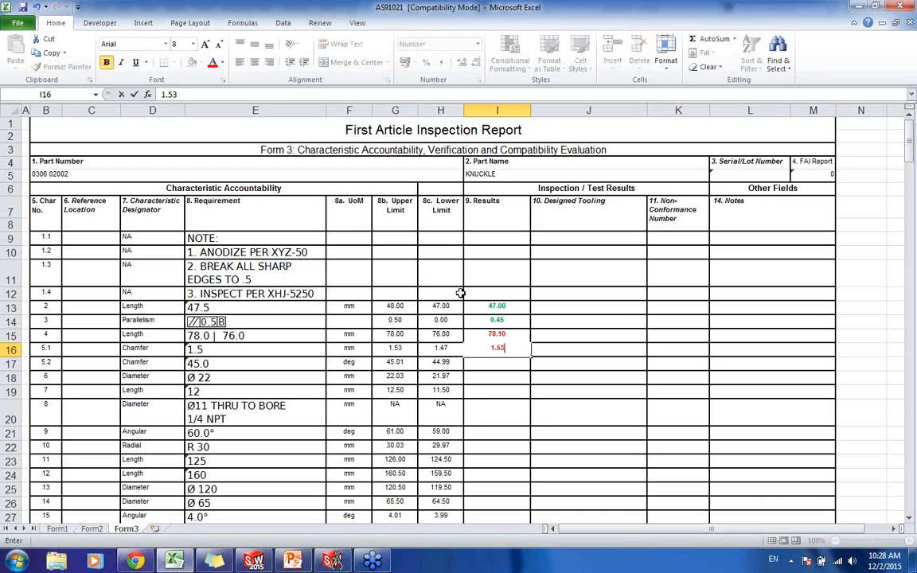
{"action": "key", "text": "Return"}
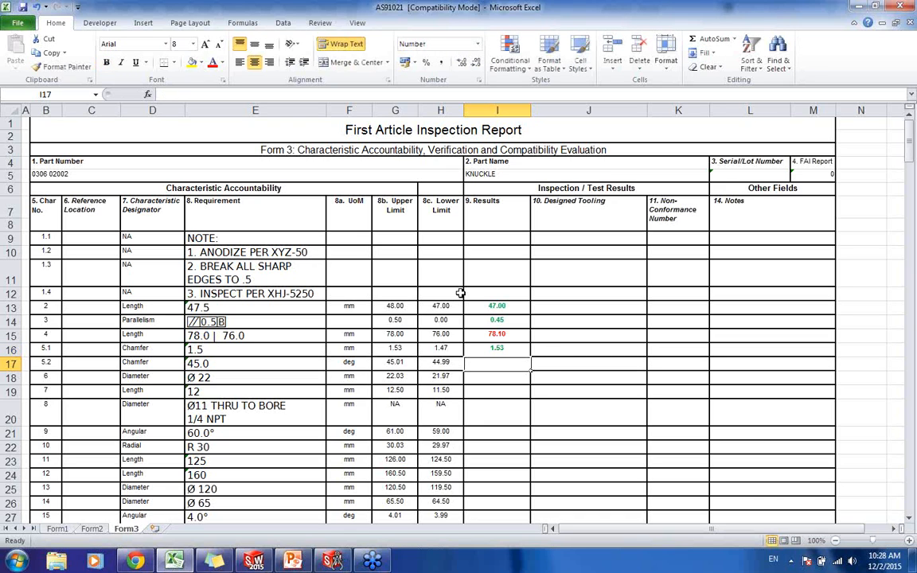
{"action": "type", "text": "45.02"}
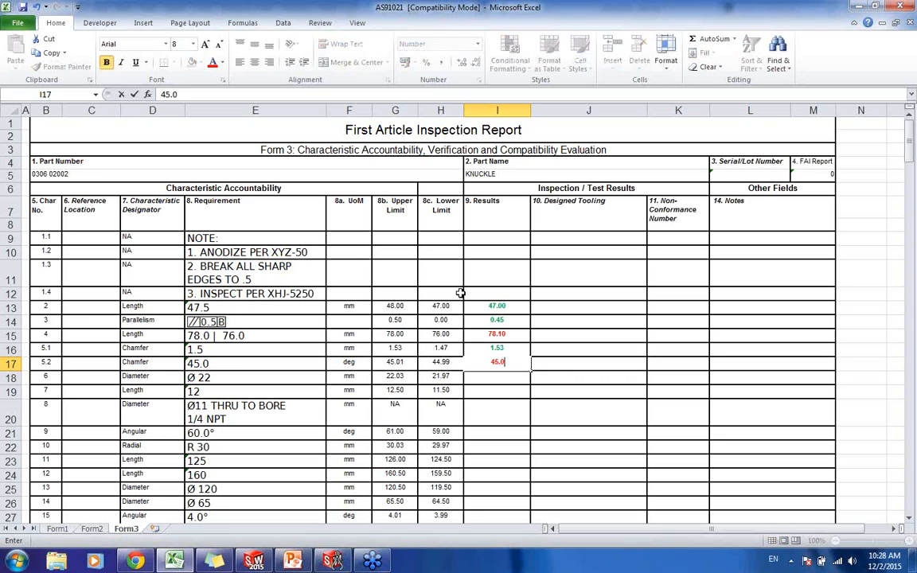
{"action": "key", "text": "Return"}
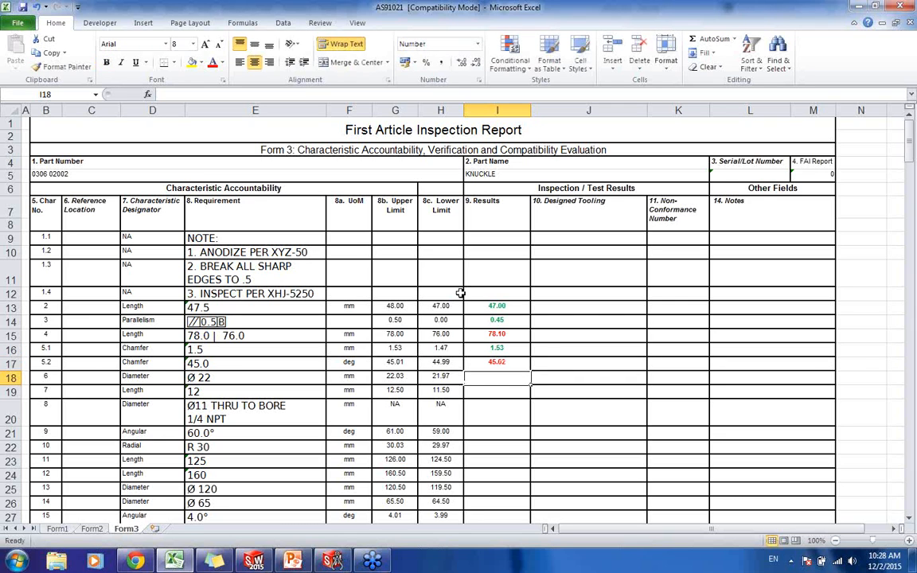
{"action": "scroll", "coordinate": [498, 301], "scroll_direction": "down", "scroll_amount": 5}
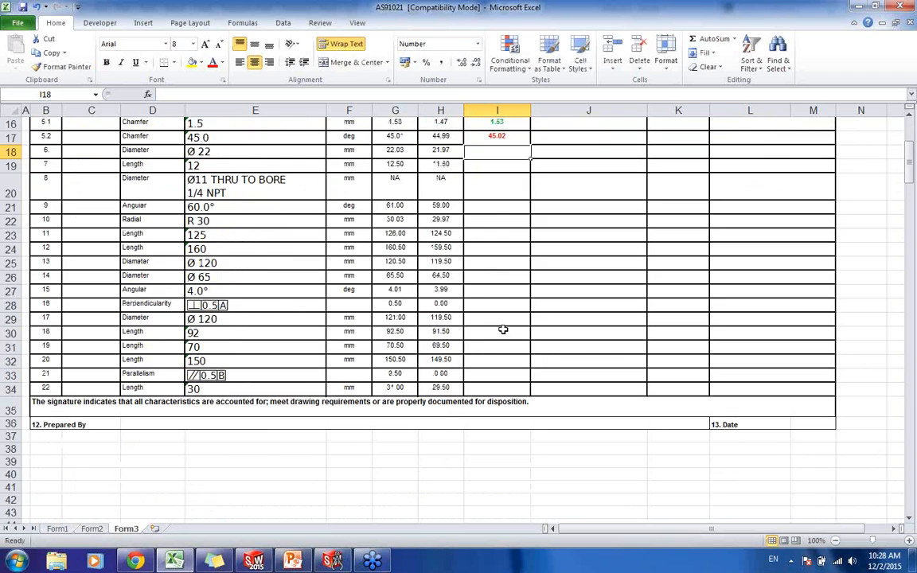
{"action": "scroll", "coordinate": [500, 327], "scroll_direction": "up", "scroll_amount": 5}
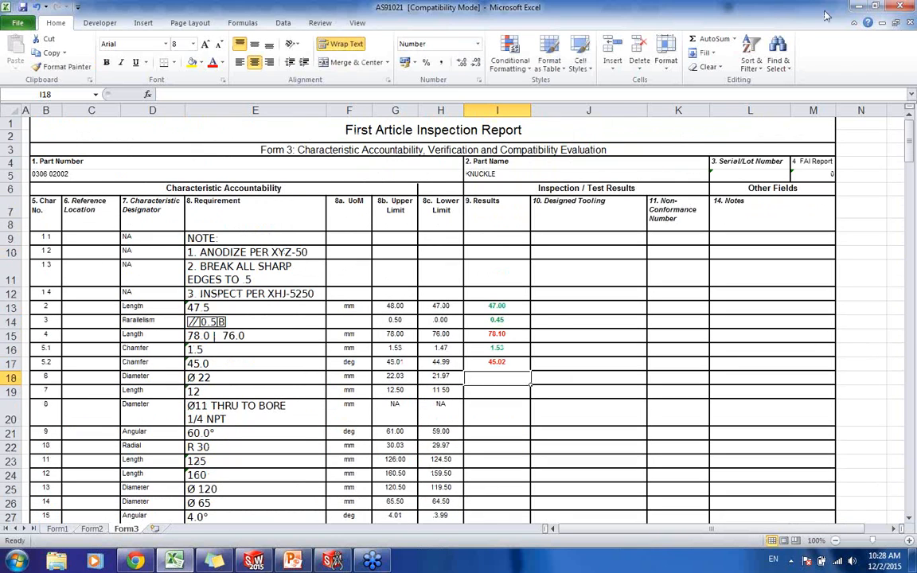
Switch to the standalone SOLIDWORKS Inspection program and start a new project with the AS9102 (Metric).ixpdot template
{"action": "left_click", "coordinate": [855, 8]}
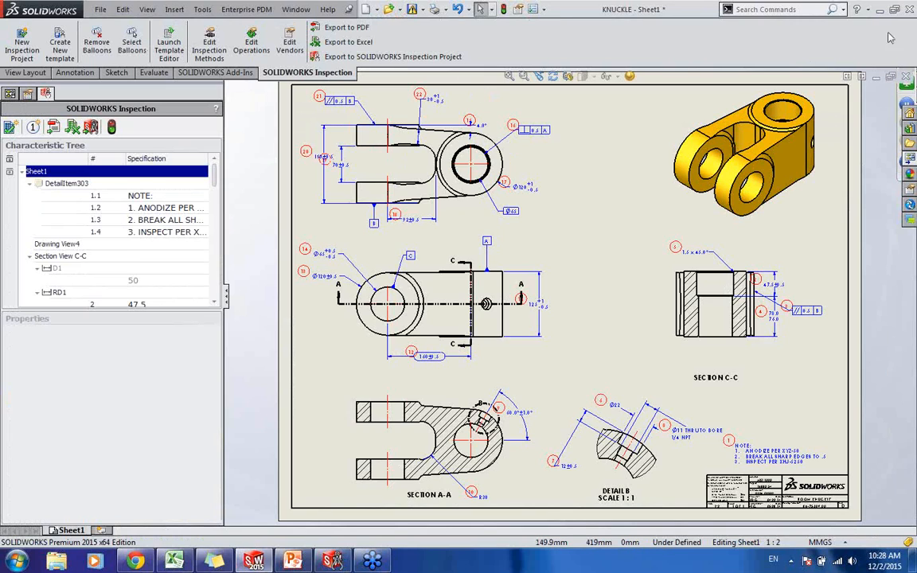
{"action": "left_click", "coordinate": [879, 11]}
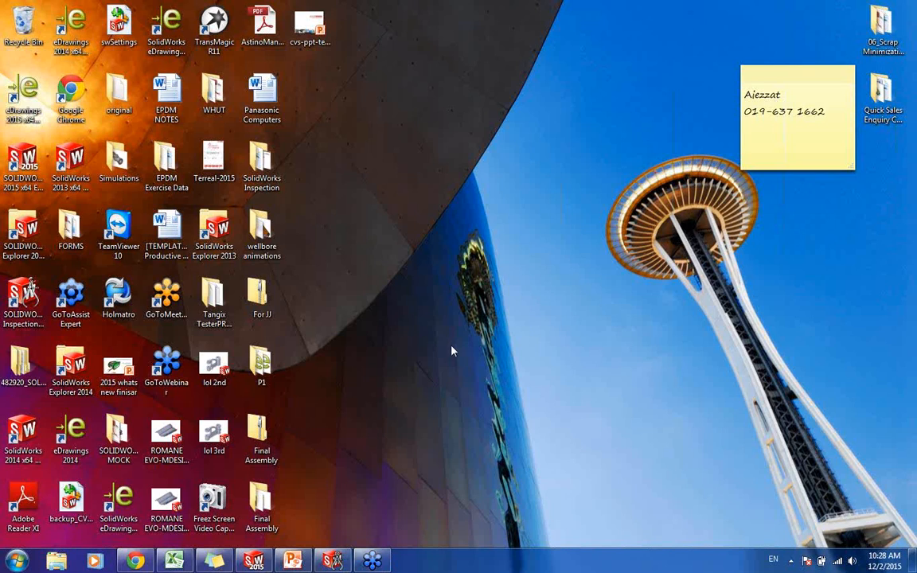
{"action": "left_click", "coordinate": [335, 562]}
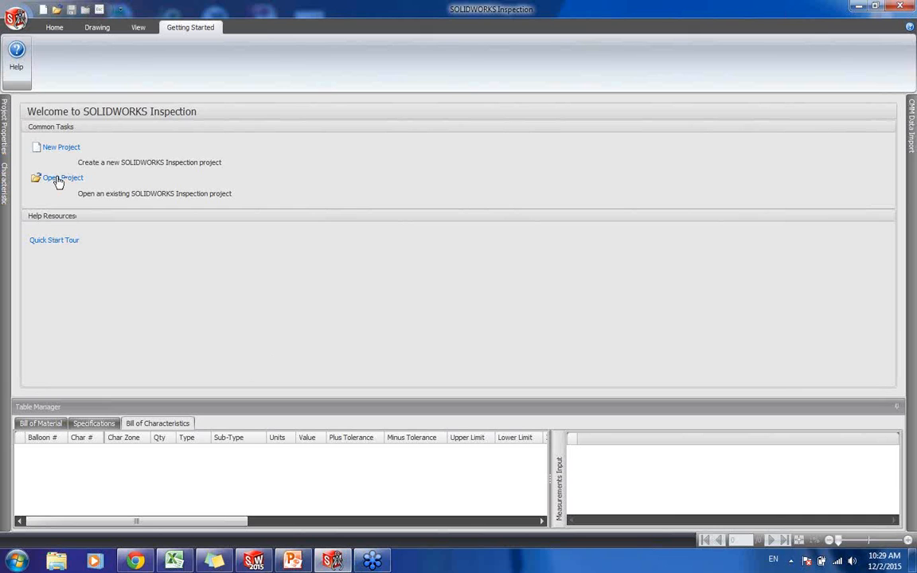
{"action": "left_click", "coordinate": [256, 564]}
{"action": "left_click", "coordinate": [66, 149]}
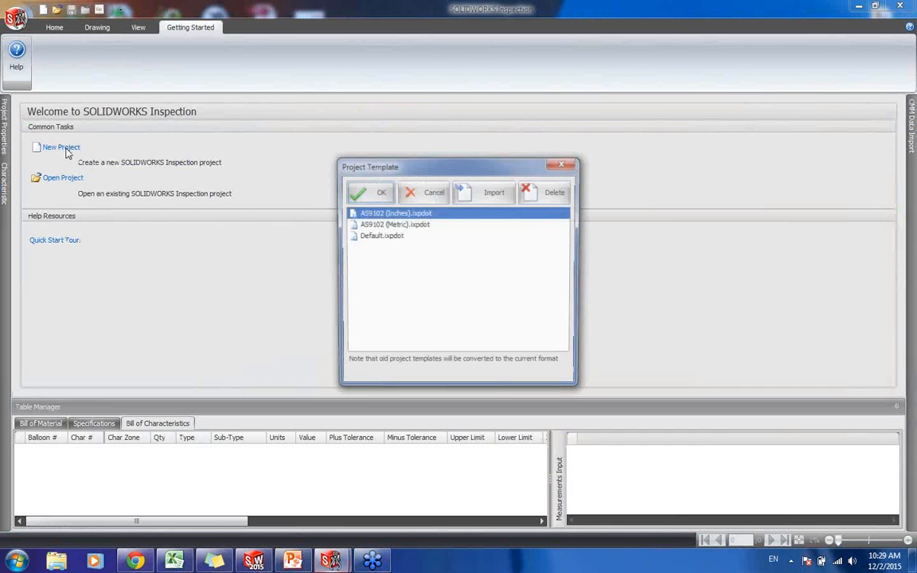
{"action": "left_click", "coordinate": [418, 226]}
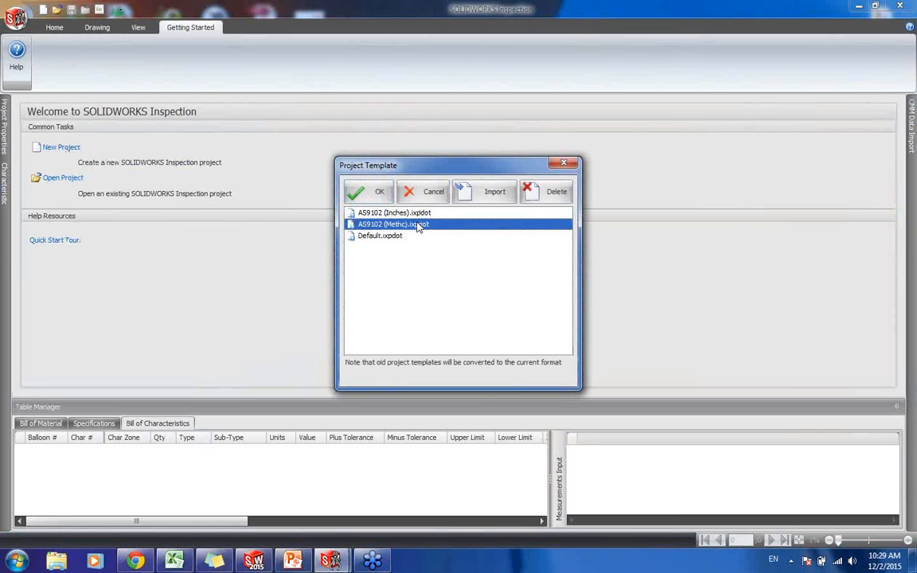
{"action": "left_click", "coordinate": [372, 191]}
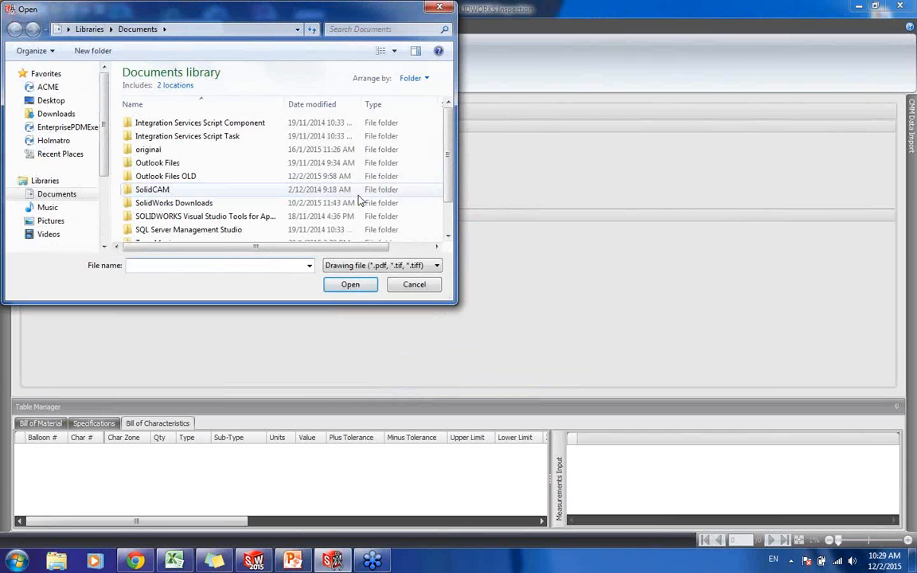
Load the Knuckle - Rev C PDF from the Standalone subfolder of the SOLIDWORKS Inspection demo folder on the Desktop
{"action": "scroll", "coordinate": [455, 189], "scroll_direction": "down", "scroll_amount": 1}
{"action": "scroll", "coordinate": [456, 189], "scroll_direction": "up", "scroll_amount": 1}
{"action": "left_click", "coordinate": [51, 100]}
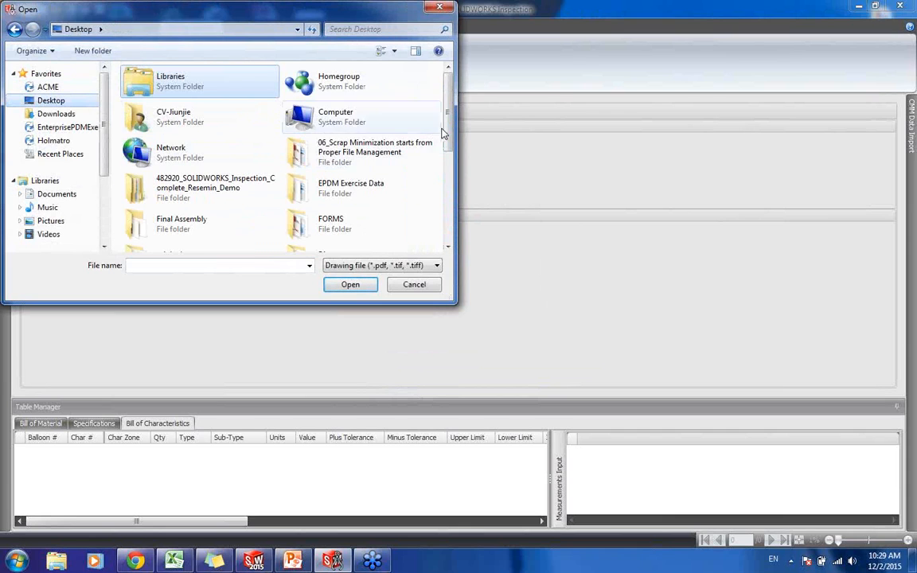
{"action": "scroll", "coordinate": [239, 159], "scroll_direction": "down", "scroll_amount": 2}
{"action": "double_click", "coordinate": [208, 159]}
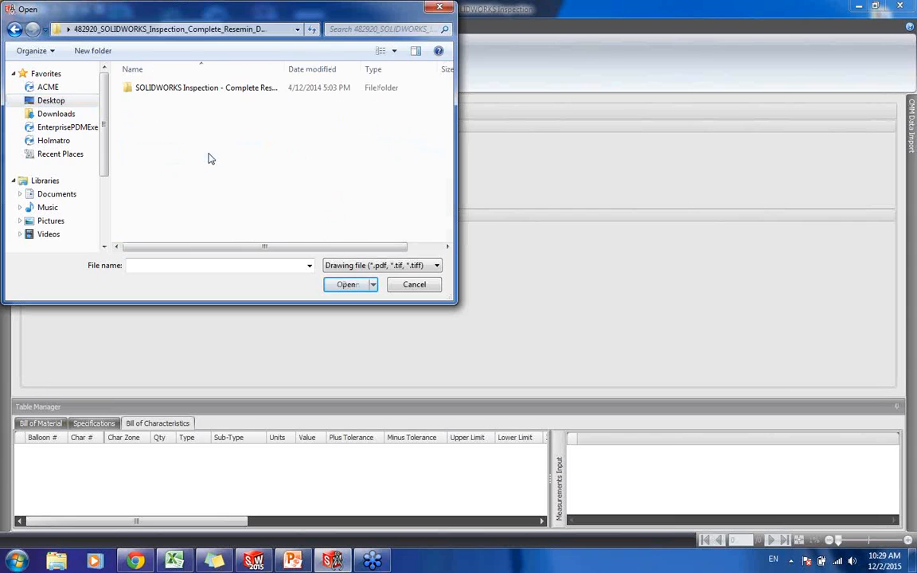
{"action": "double_click", "coordinate": [175, 89]}
{"action": "double_click", "coordinate": [180, 100]}
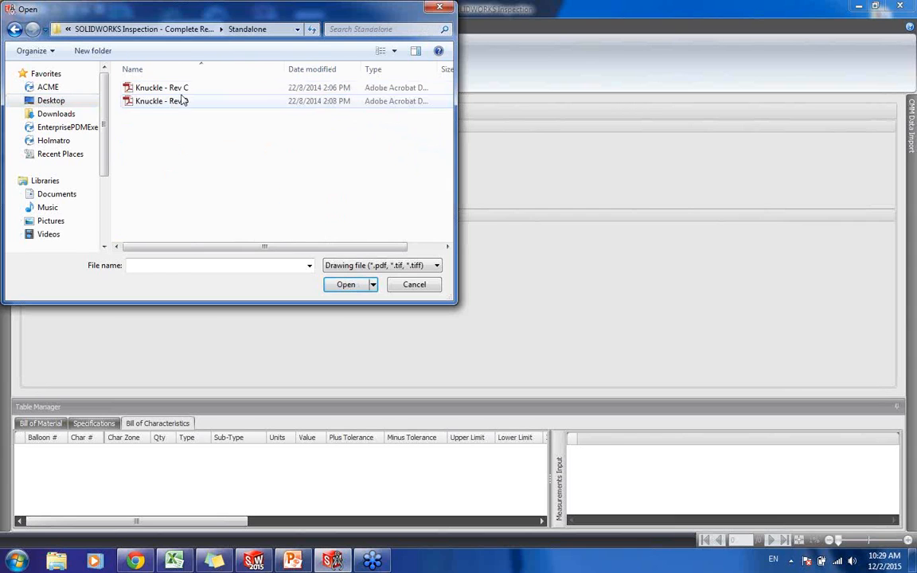
{"action": "left_click", "coordinate": [184, 88]}
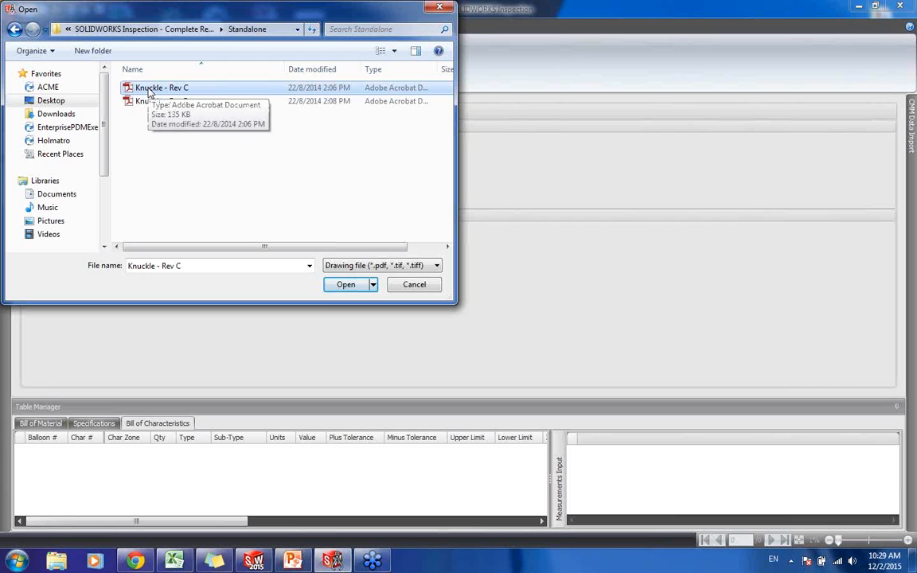
{"action": "double_click", "coordinate": [148, 92]}
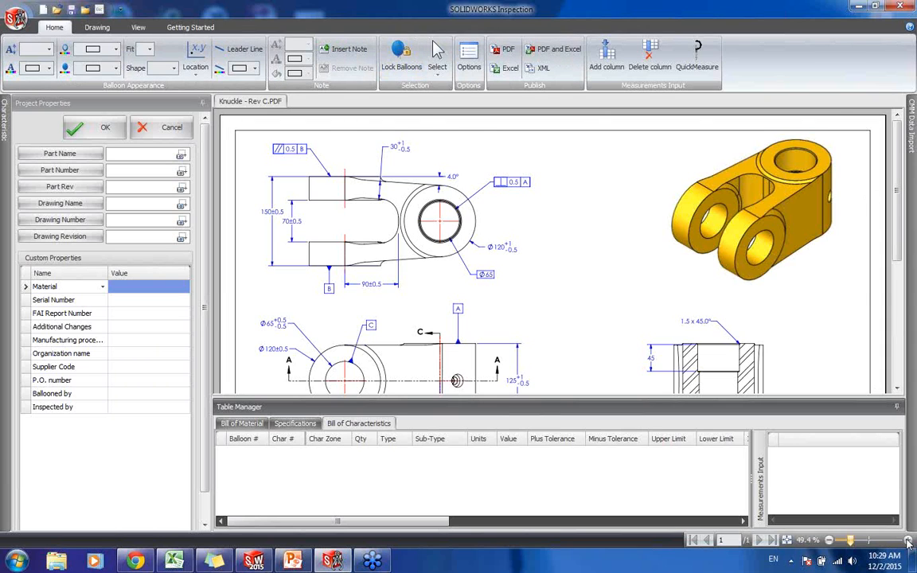
Capture the part name BOOM KNUCKLE and the part number 0306 02002 from the drawing's title block into the project properties
{"action": "left_click", "coordinate": [908, 540]}
{"action": "scroll", "coordinate": [904, 331], "scroll_direction": "down", "scroll_amount": 4}
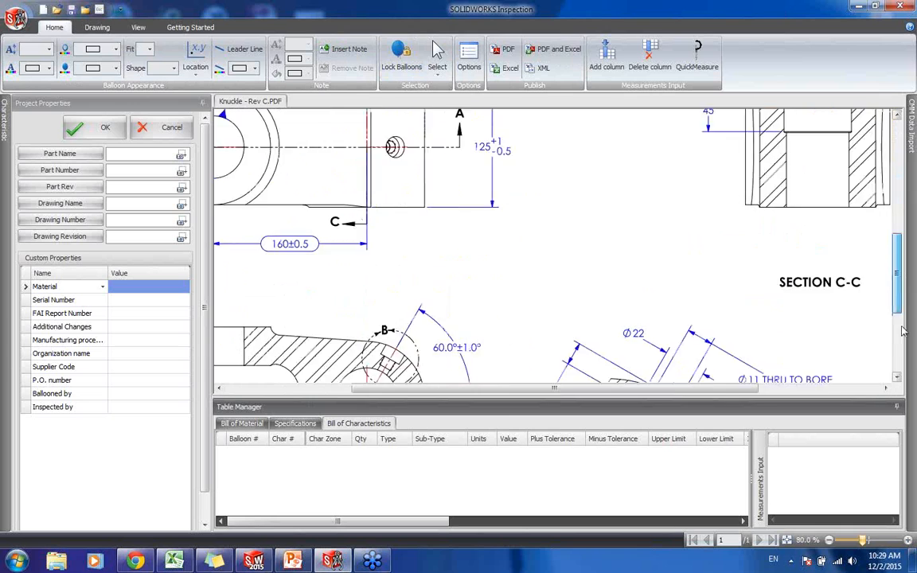
{"action": "left_click_drag", "start_coordinate": [902, 327], "coordinate": [901, 393]}
{"action": "left_click_drag", "start_coordinate": [749, 390], "coordinate": [888, 499]}
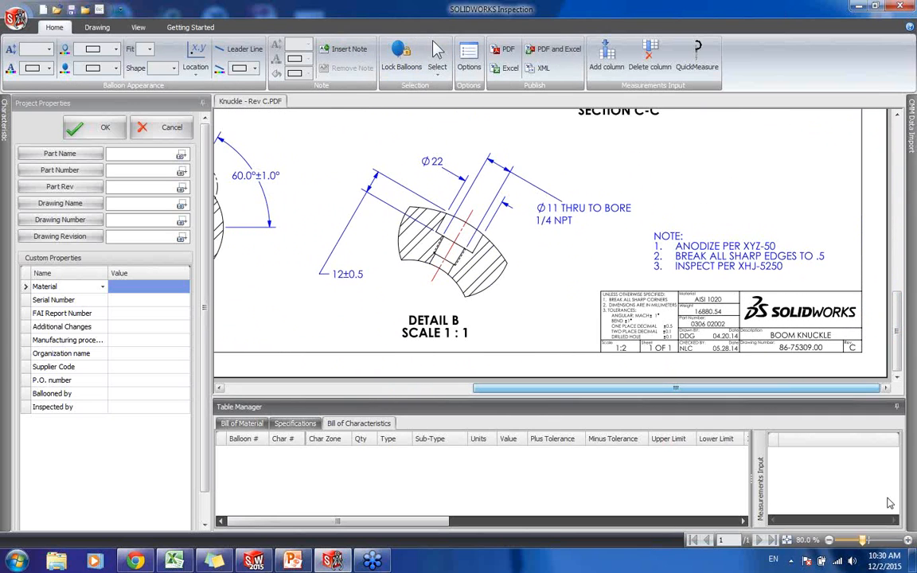
{"action": "left_click", "coordinate": [908, 540]}
{"action": "mouse_move", "coordinate": [897, 327]}
{"action": "left_mouse_down"}
{"action": "mouse_move", "coordinate": [845, 390]}
{"action": "mouse_move", "coordinate": [884, 390]}
{"action": "left_mouse_up"}
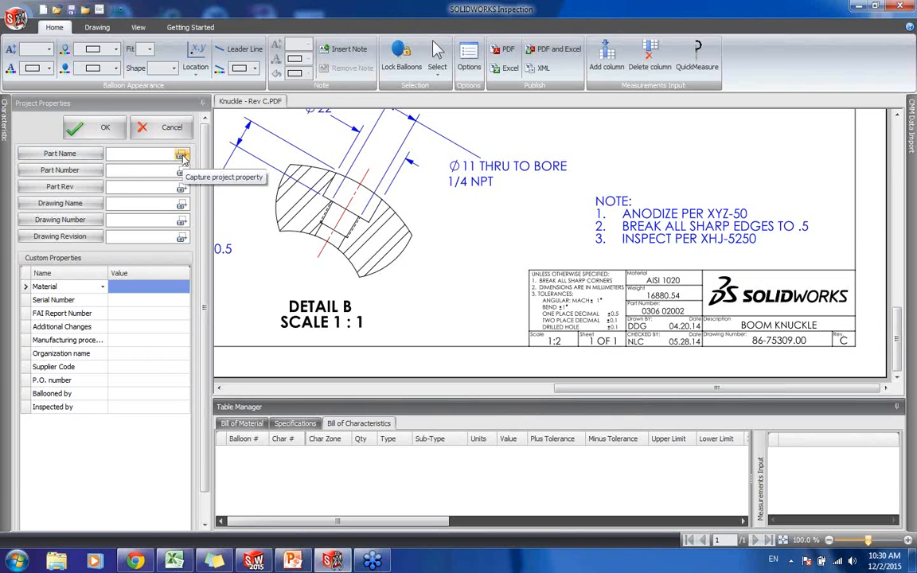
{"action": "left_click", "coordinate": [182, 156]}
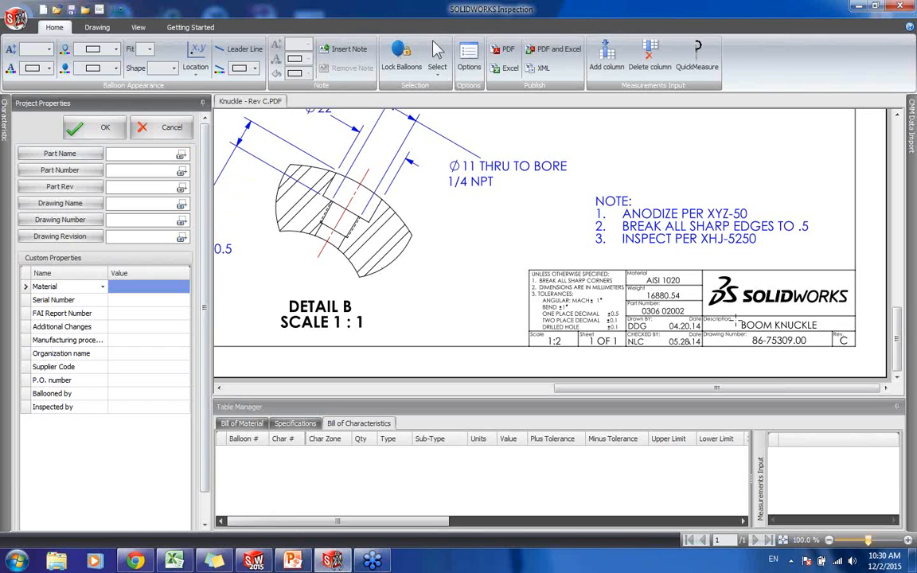
{"action": "left_click_drag", "start_coordinate": [737, 320], "coordinate": [823, 333]}
{"action": "left_click", "coordinate": [144, 170]}
{"action": "left_click", "coordinate": [182, 172]}
{"action": "left_click_drag", "start_coordinate": [642, 307], "coordinate": [691, 319]}
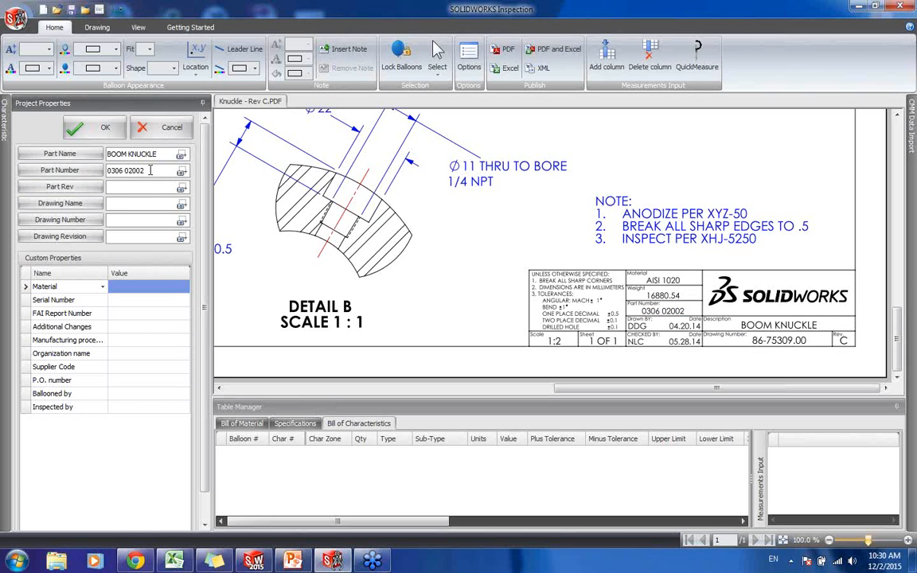
Capture the part revision C and the description BOOM KNUCKLE from the title block, and accept the project properties
{"action": "left_click", "coordinate": [115, 188]}
{"action": "left_click", "coordinate": [184, 189]}
{"action": "left_click", "coordinate": [845, 341]}
{"action": "left_click_drag", "start_coordinate": [740, 319], "coordinate": [824, 334]}
{"action": "left_click", "coordinate": [83, 130]}
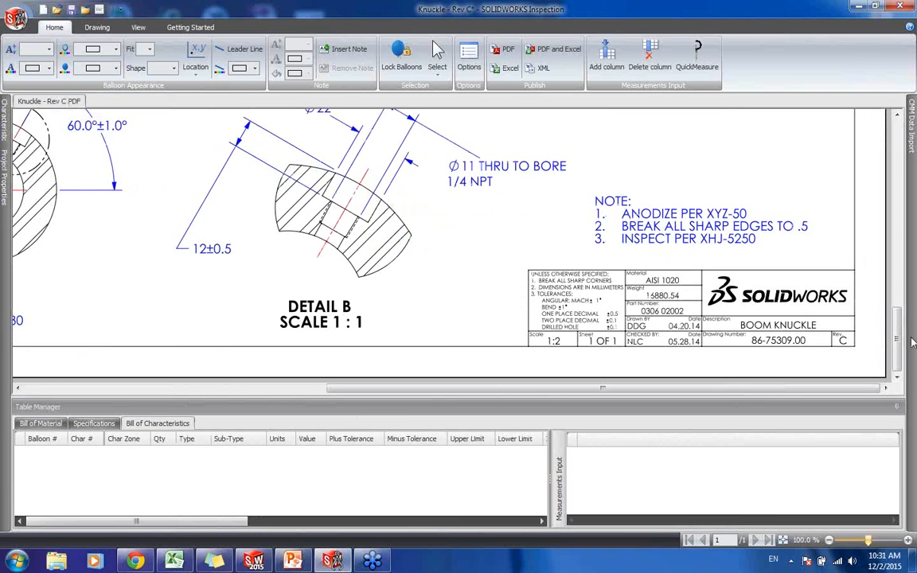
Extract the 30 +1/-0.5 dimension of the forked view as the first ballooned characteristic and review its row in the Bill of Characteristics
{"action": "left_click_drag", "start_coordinate": [899, 325], "coordinate": [898, 143]}
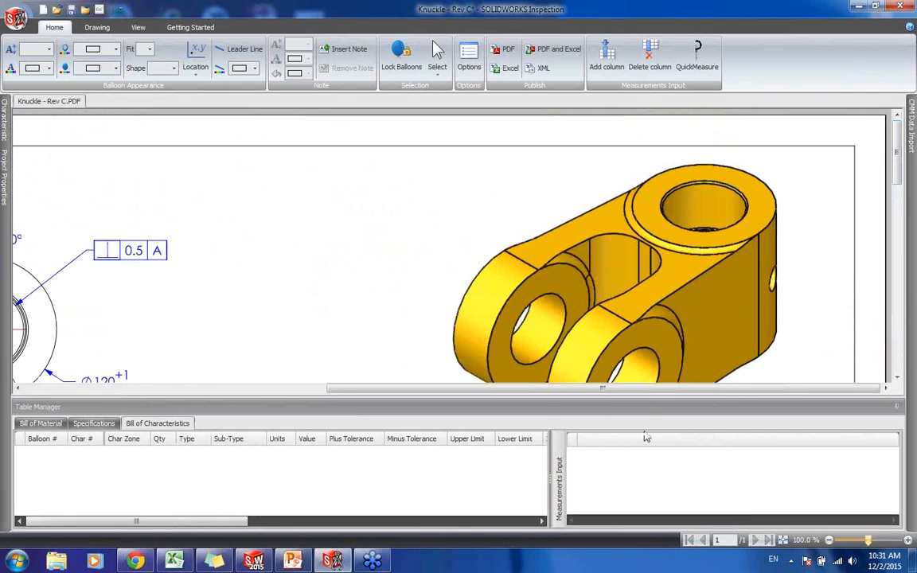
{"action": "mouse_move", "coordinate": [641, 390]}
{"action": "left_mouse_down"}
{"action": "mouse_move", "coordinate": [544, 402]}
{"action": "mouse_move", "coordinate": [327, 398]}
{"action": "left_mouse_up"}
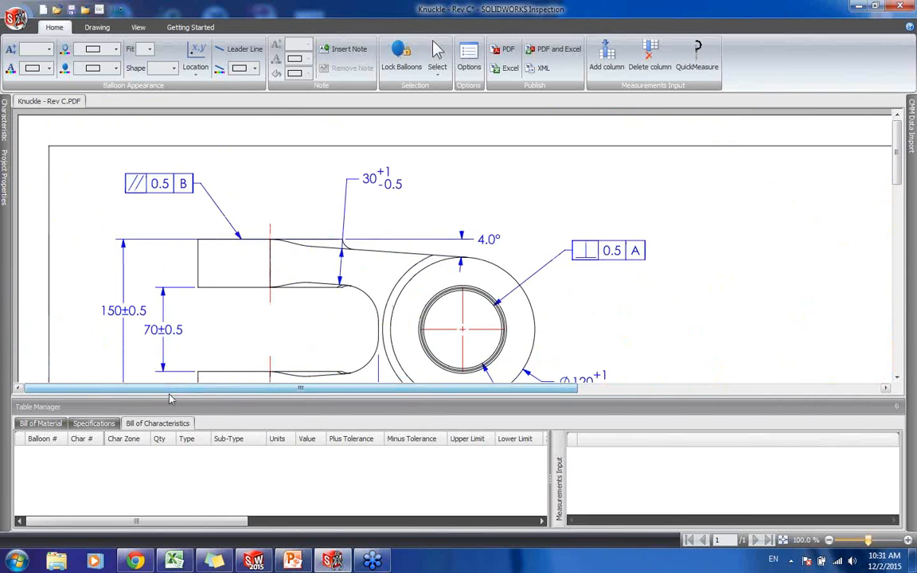
{"action": "left_click", "coordinate": [829, 540]}
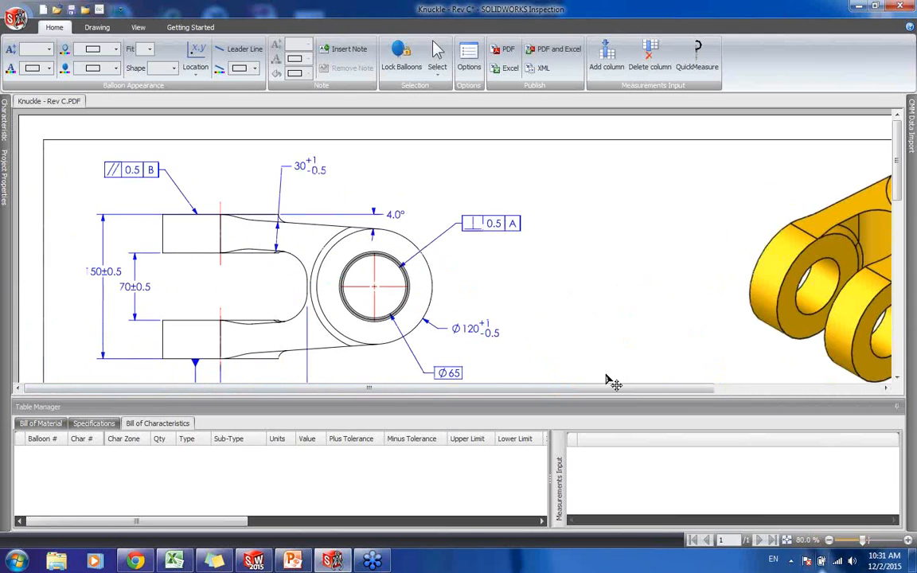
{"action": "left_click", "coordinate": [97, 28]}
{"action": "left_click", "coordinate": [98, 46]}
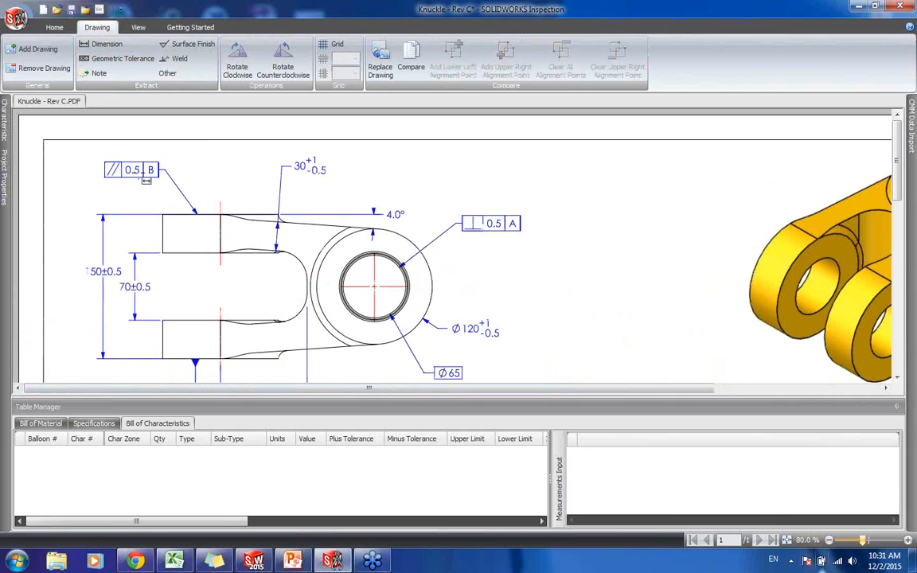
{"action": "left_click_drag", "start_coordinate": [291, 153], "coordinate": [331, 176]}
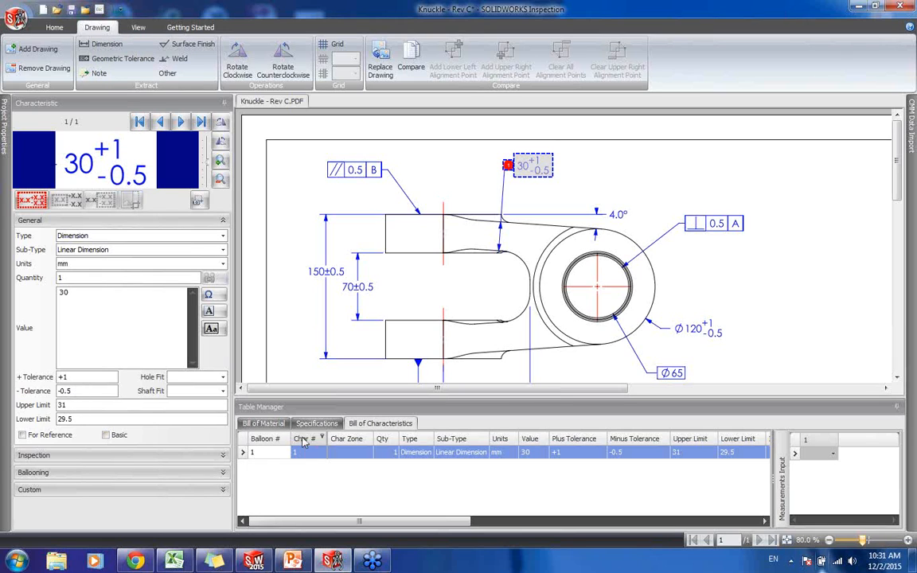
{"action": "key", "text": "ctrl"}
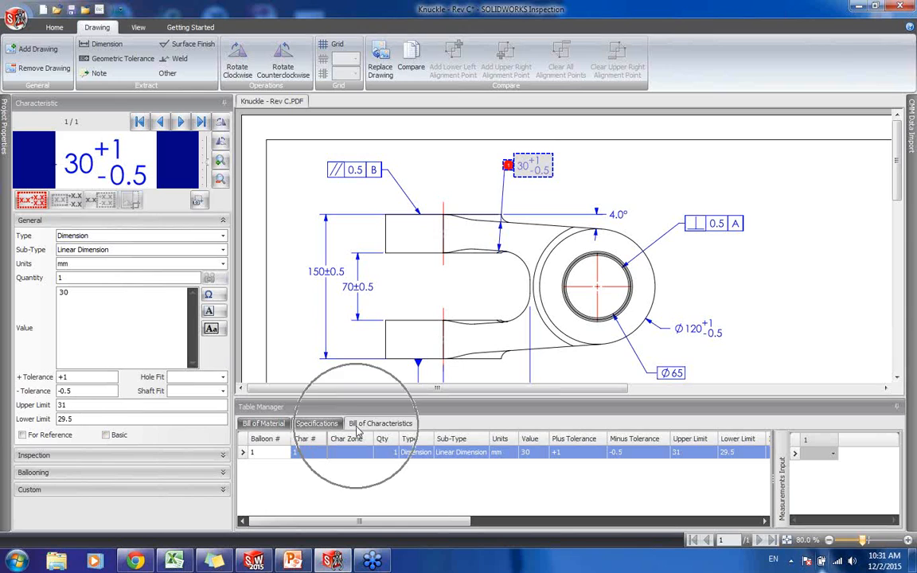
{"action": "key", "text": "ctrl"}
{"action": "key", "text": "ctrl"}
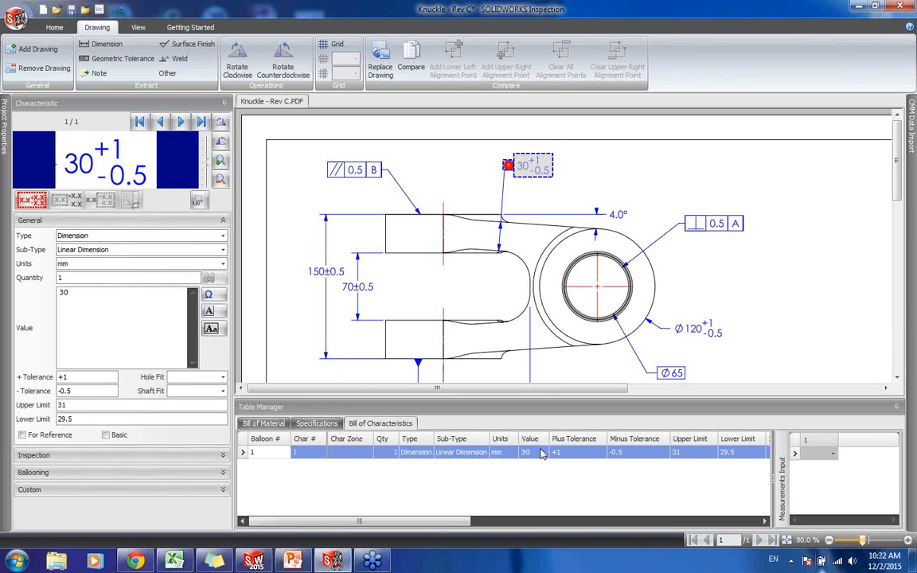
{"action": "mouse_move", "coordinate": [399, 521]}
{"action": "left_mouse_down"}
{"action": "mouse_move", "coordinate": [693, 526]}
{"action": "mouse_move", "coordinate": [462, 541]}
{"action": "mouse_move", "coordinate": [382, 527]}
{"action": "left_mouse_up"}
Extract the 4.0°, Ø120 +1/-0.5, 90±0.5, 70±0.5 and 150±0.5 dimensions of the forked view as ballooned characteristics
{"action": "left_click", "coordinate": [629, 222]}
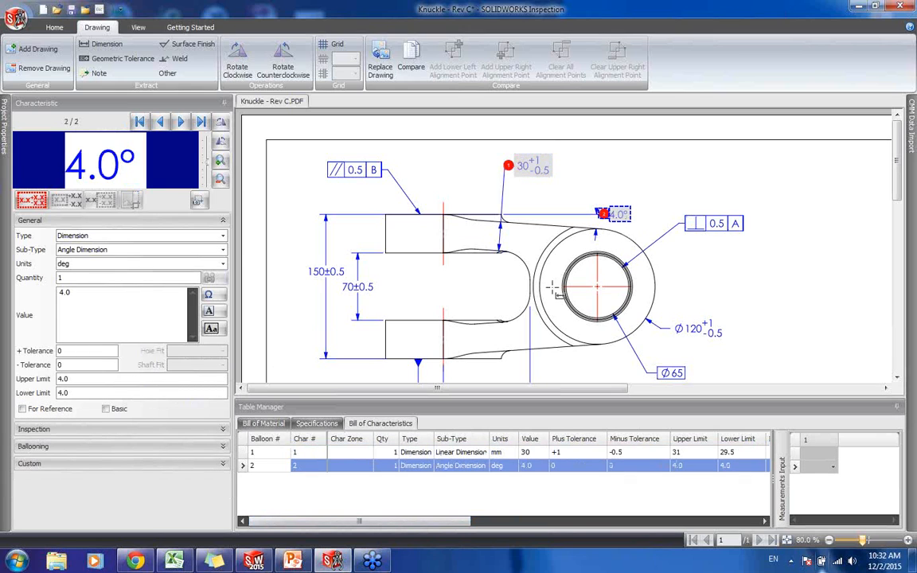
{"action": "left_click", "coordinate": [731, 345]}
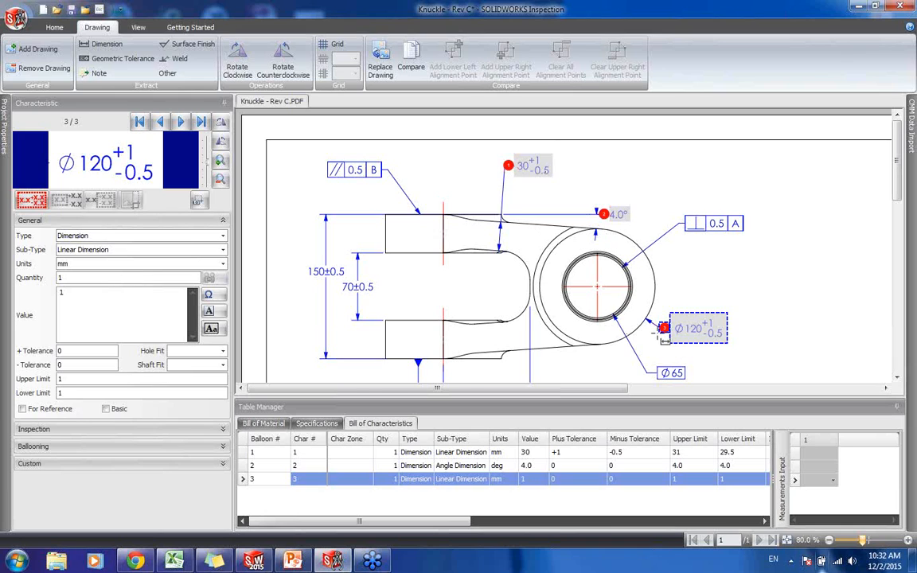
{"action": "scroll", "coordinate": [663, 335], "scroll_direction": "down", "scroll_amount": 2}
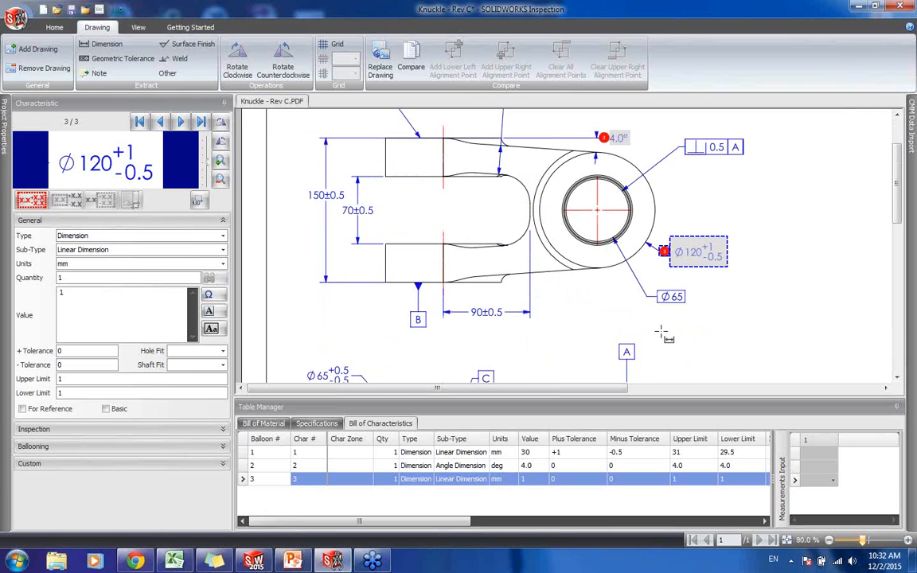
{"action": "left_click", "coordinate": [472, 309]}
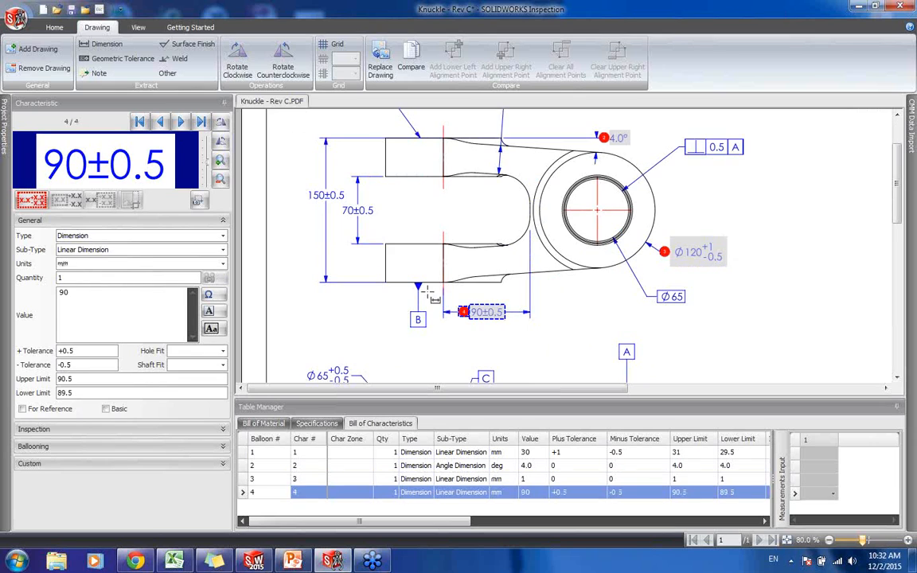
{"action": "left_click", "coordinate": [352, 212]}
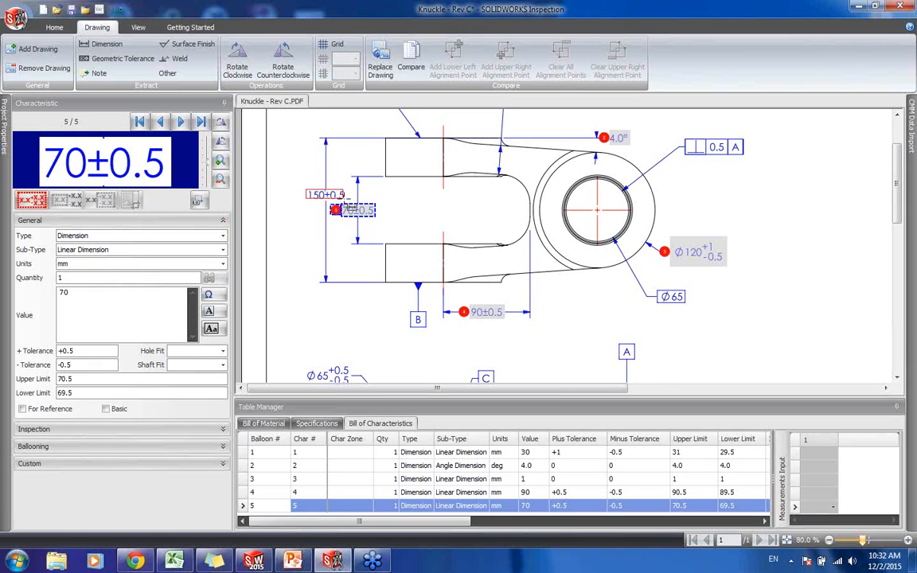
{"action": "left_click", "coordinate": [335, 195]}
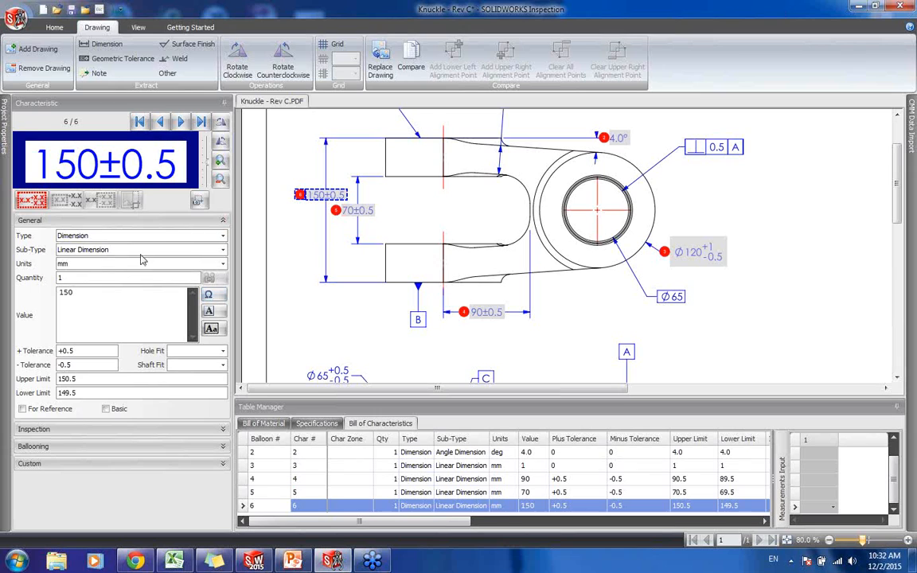
Extract the parallelism control frame at the fork's upper arm as a ballooned characteristic and set its type to Geometric Tolerance
{"action": "scroll", "coordinate": [526, 205], "scroll_direction": "up", "scroll_amount": 1}
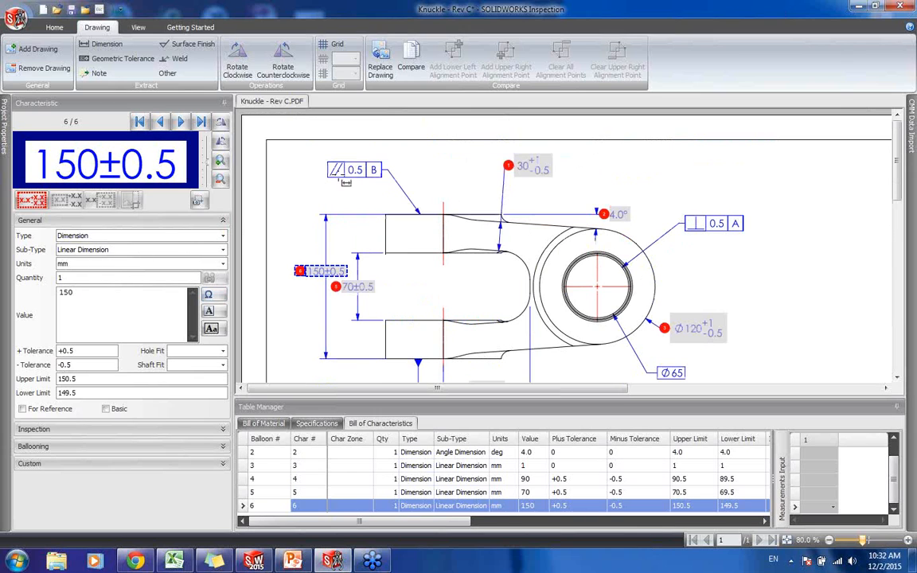
{"action": "left_click", "coordinate": [177, 237]}
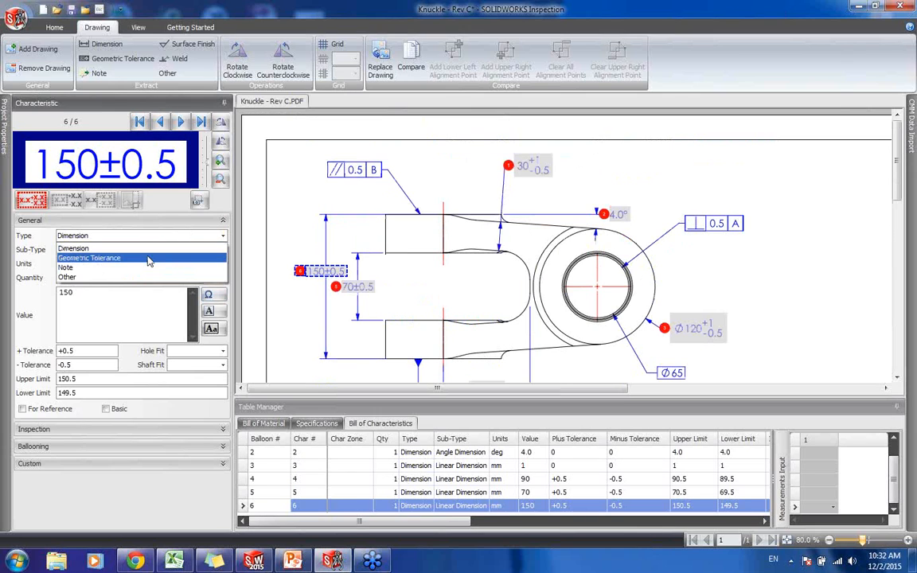
{"action": "left_click", "coordinate": [294, 179]}
{"action": "mouse_move", "coordinate": [323, 160]}
{"action": "left_mouse_down"}
{"action": "mouse_move", "coordinate": [365, 185]}
{"action": "mouse_move", "coordinate": [385, 180]}
{"action": "left_mouse_up"}
{"action": "left_click", "coordinate": [125, 249]}
{"action": "left_click", "coordinate": [135, 236]}
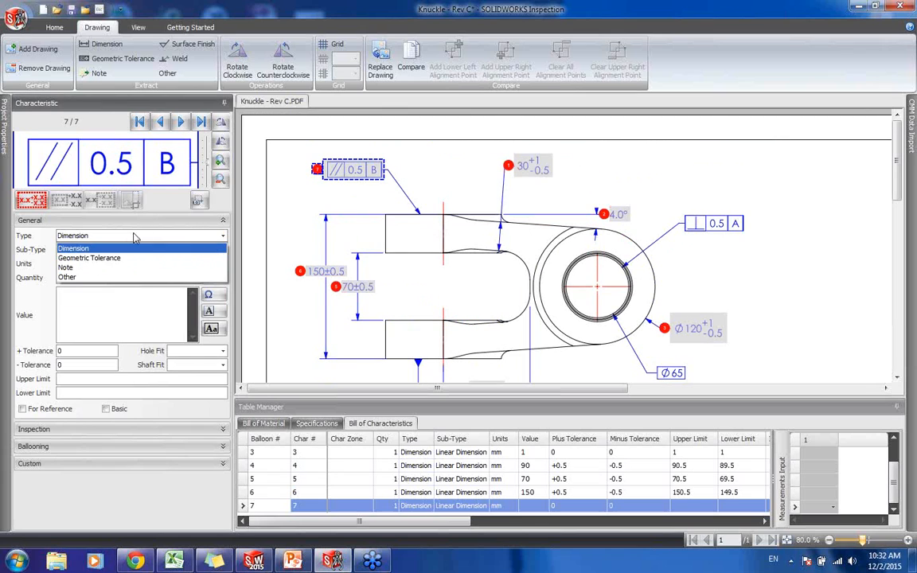
{"action": "left_click", "coordinate": [109, 259]}
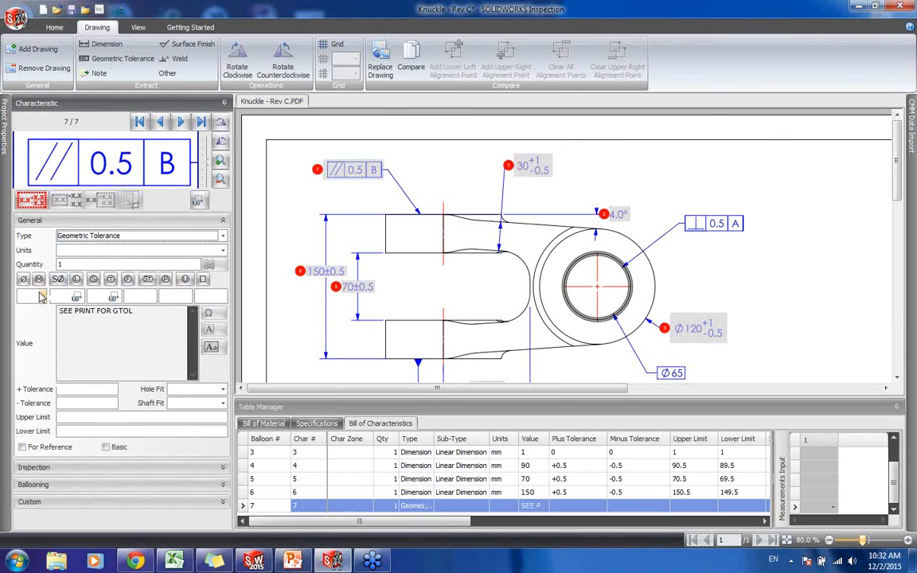
Define the geometric tolerance as Parallelism, capture 0.5 from the drawing image as its tolerance, and enter datum B
{"action": "left_click", "coordinate": [43, 296]}
{"action": "left_click_drag", "start_coordinate": [107, 316], "coordinate": [107, 346]}
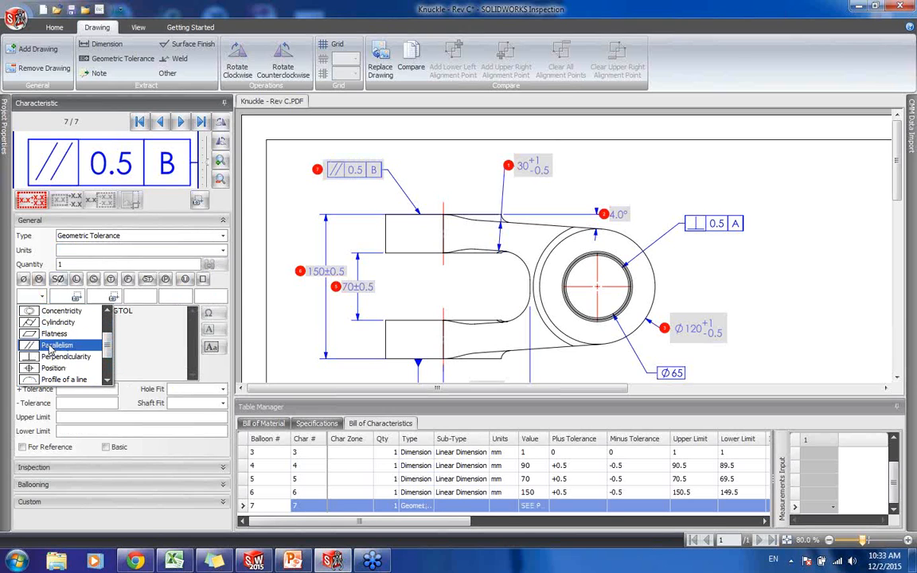
{"action": "left_click", "coordinate": [51, 345]}
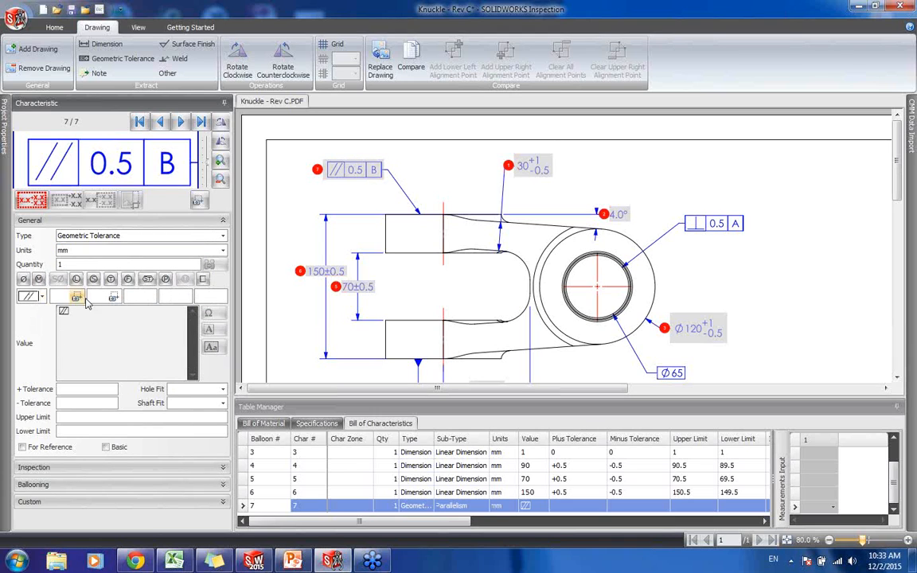
{"action": "left_click", "coordinate": [136, 178]}
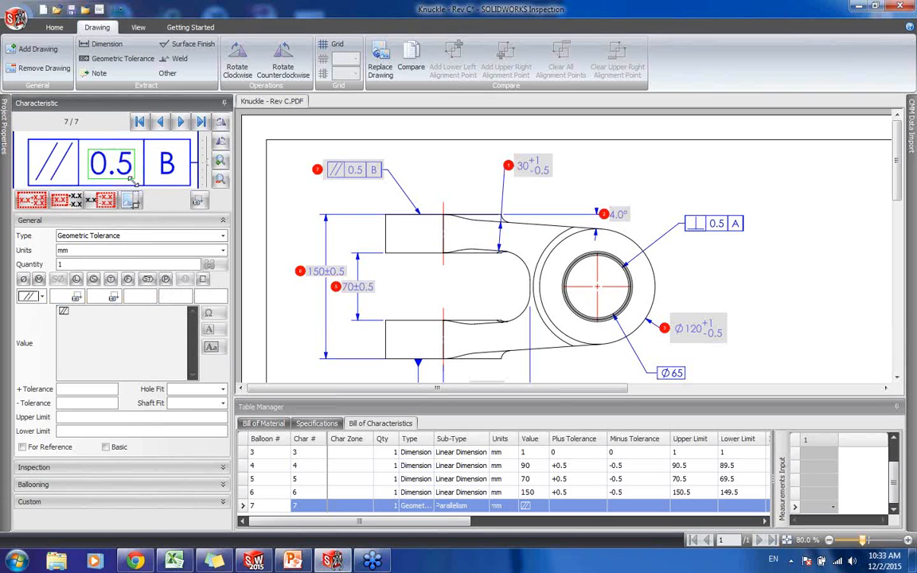
{"action": "left_click", "coordinate": [77, 297]}
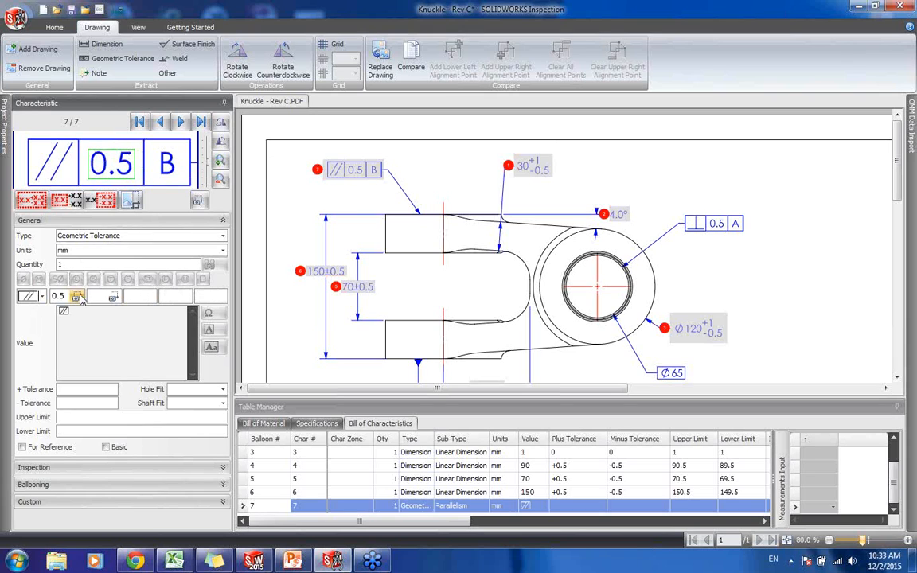
{"action": "left_click", "coordinate": [142, 297]}
{"action": "type", "text": "B"}
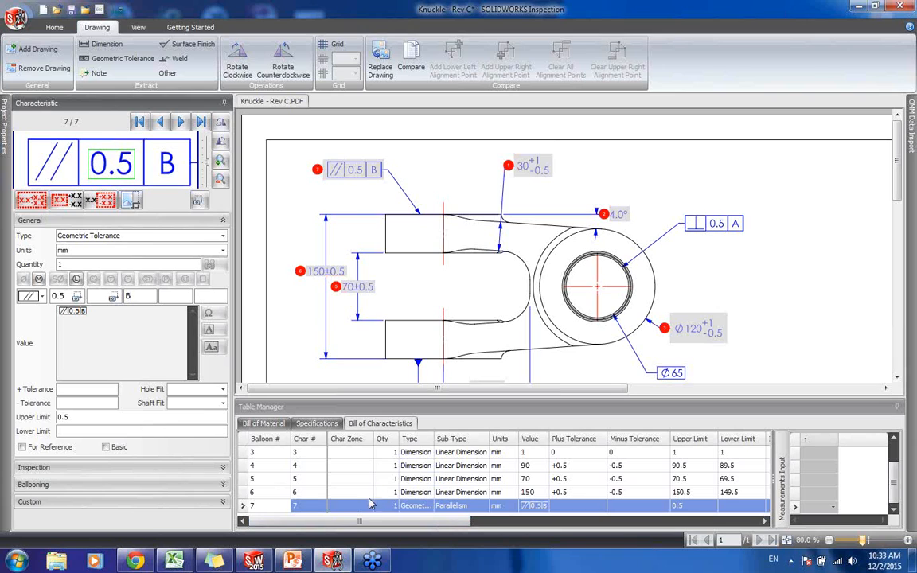
{"action": "left_click", "coordinate": [333, 509]}
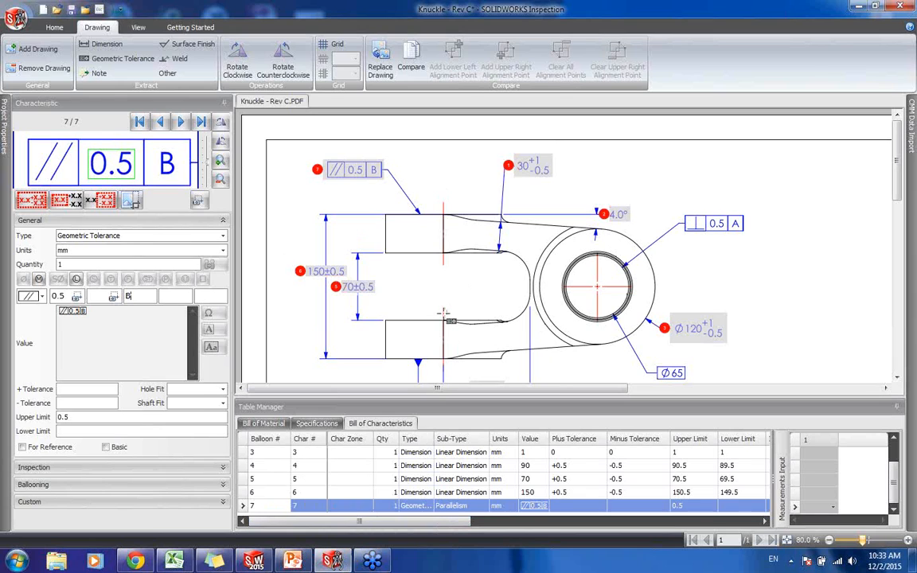
Open the measurement entry of the first characteristic, the 30 +1/-0.5 dimension
{"action": "left_click", "coordinate": [823, 455]}
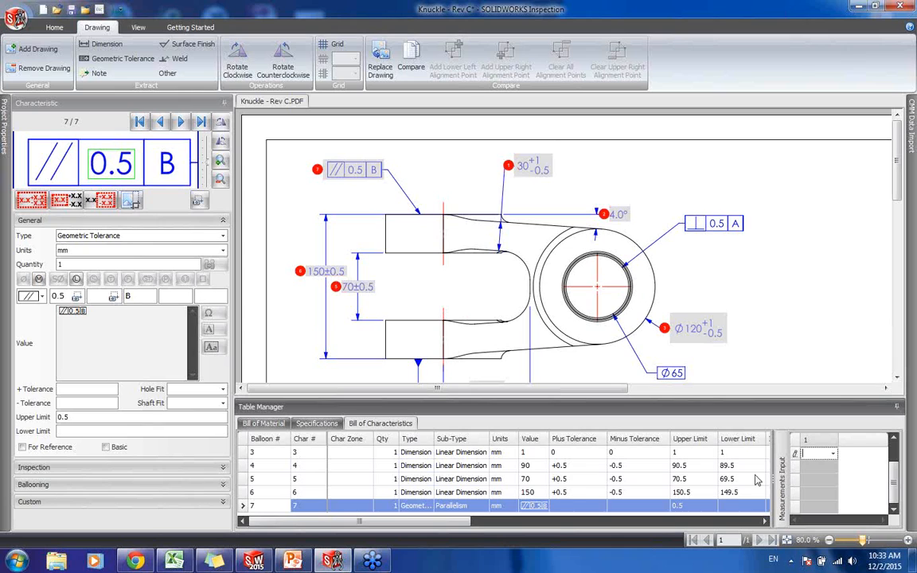
{"action": "scroll", "coordinate": [661, 486], "scroll_direction": "up", "scroll_amount": 1}
{"action": "left_click", "coordinate": [821, 456]}
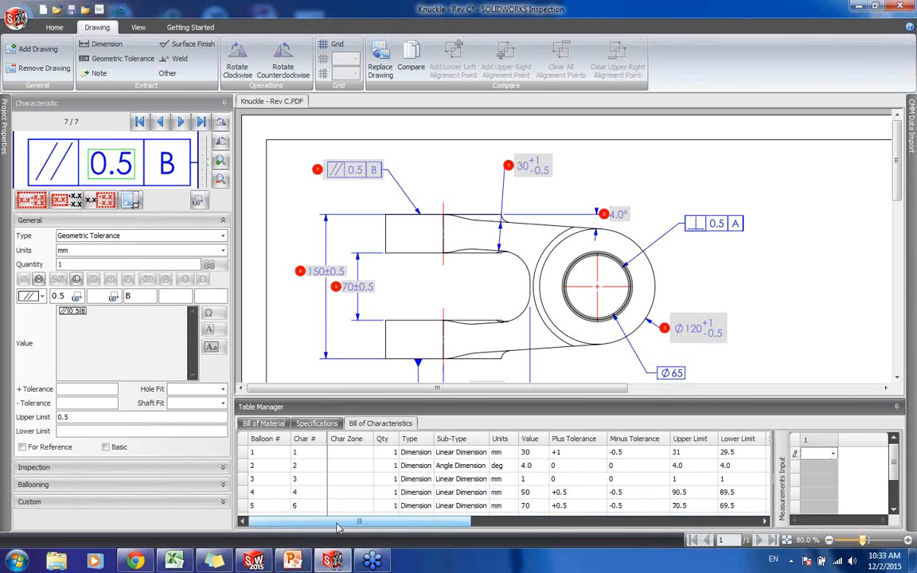
Switch to PowerPoint to show the Results Input feature on the SolidWorks Inspection packaging slide, and return to SOLIDWORKS Inspection
{"action": "left_click", "coordinate": [293, 562]}
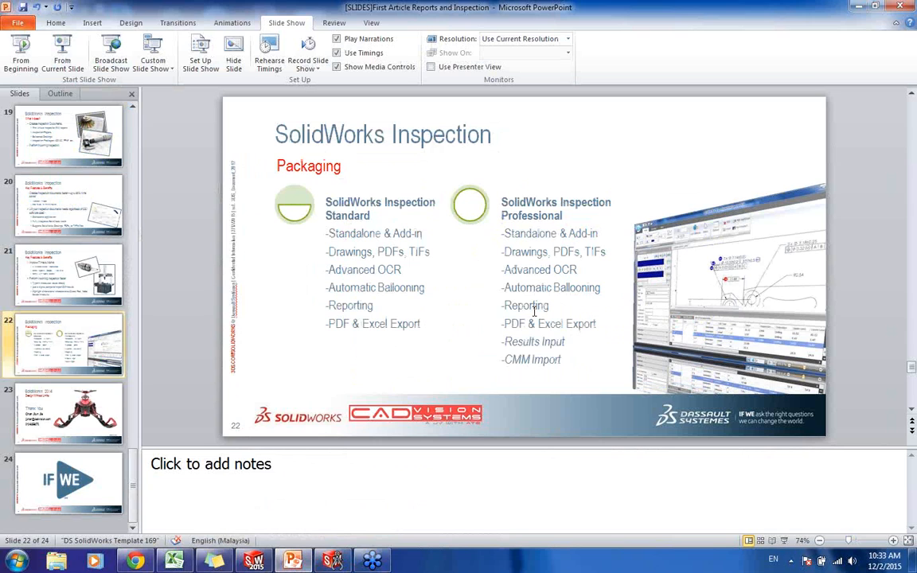
{"action": "left_click", "coordinate": [510, 343]}
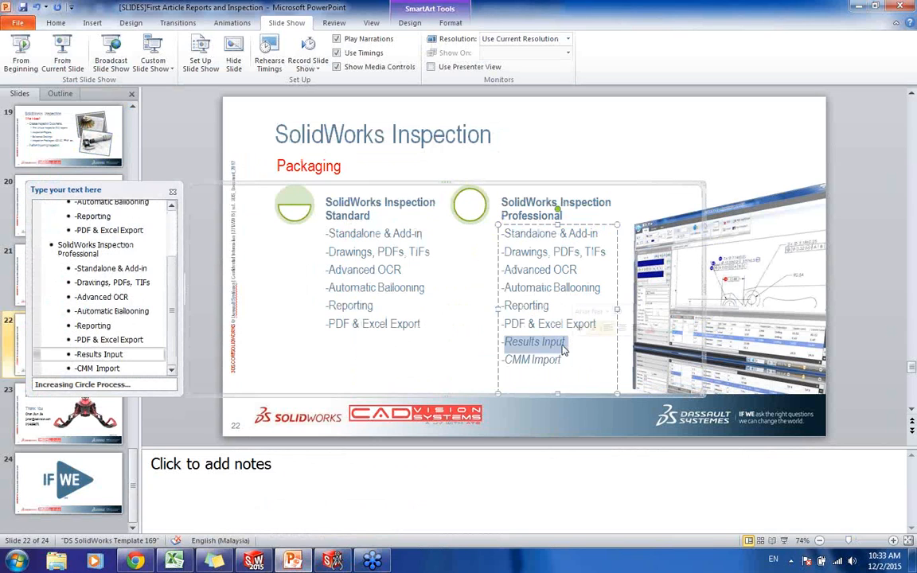
{"action": "left_click", "coordinate": [557, 428]}
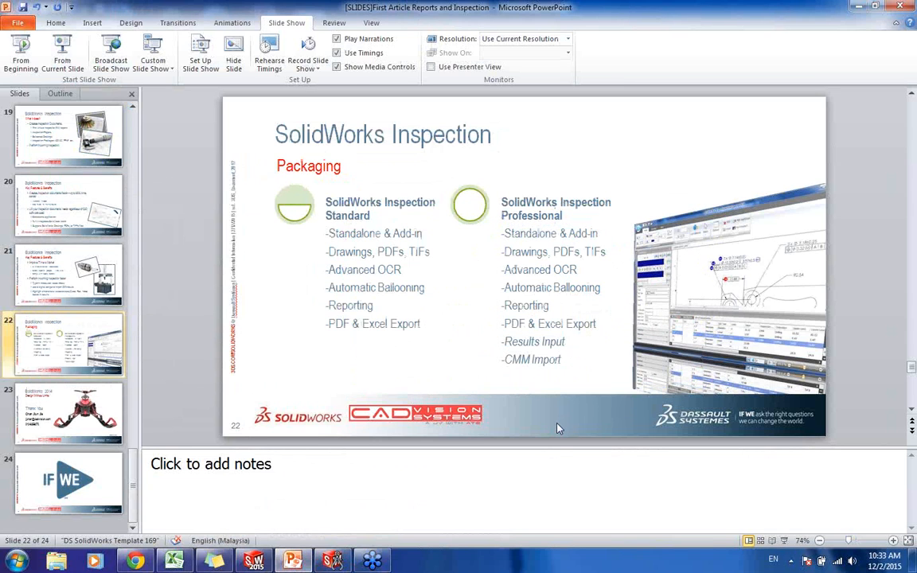
{"action": "key", "text": "shift+F5"}
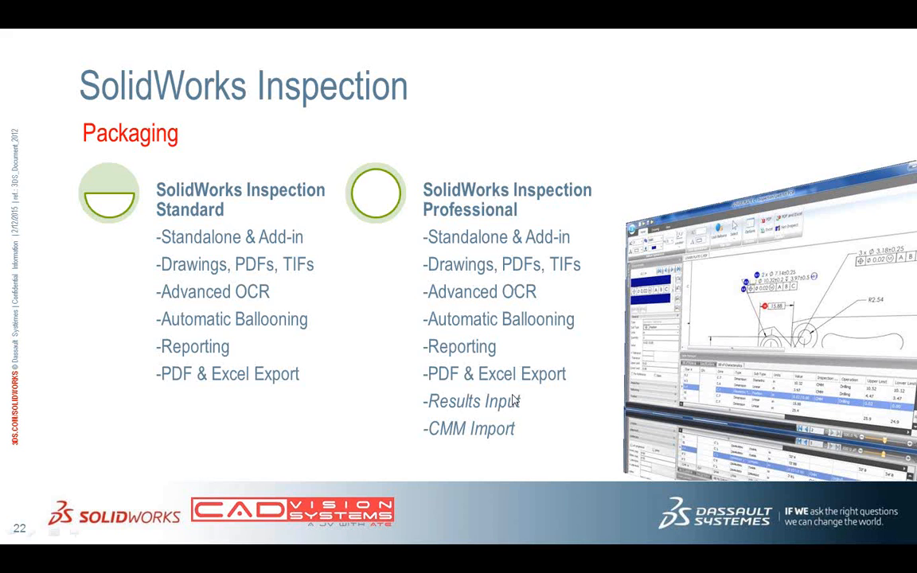
{"action": "key", "text": "Escape"}
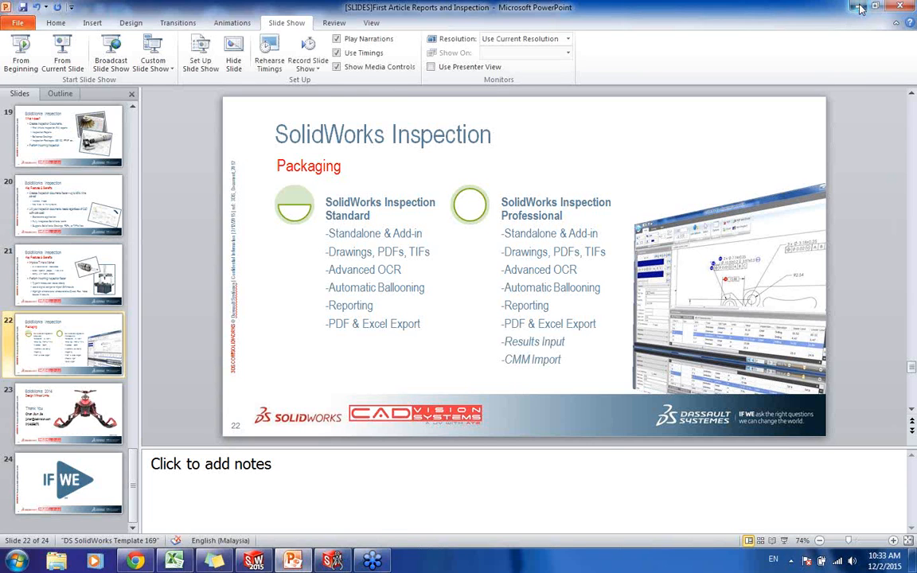
{"action": "key", "text": "alt+Tab"}
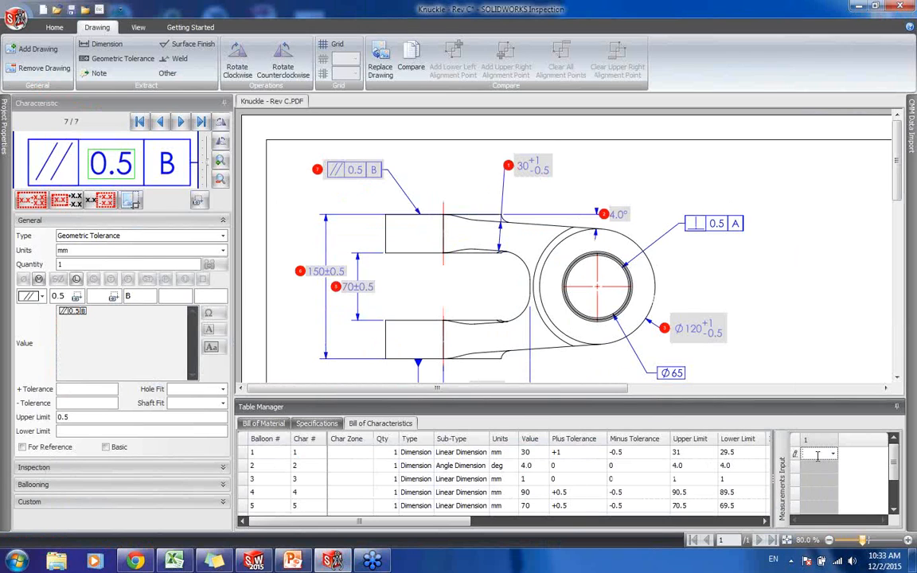
Enter the measured results 31, 4.0 and 1 for the first three characteristics
{"action": "type", "text": "3"}
{"action": "key", "text": "Return"}
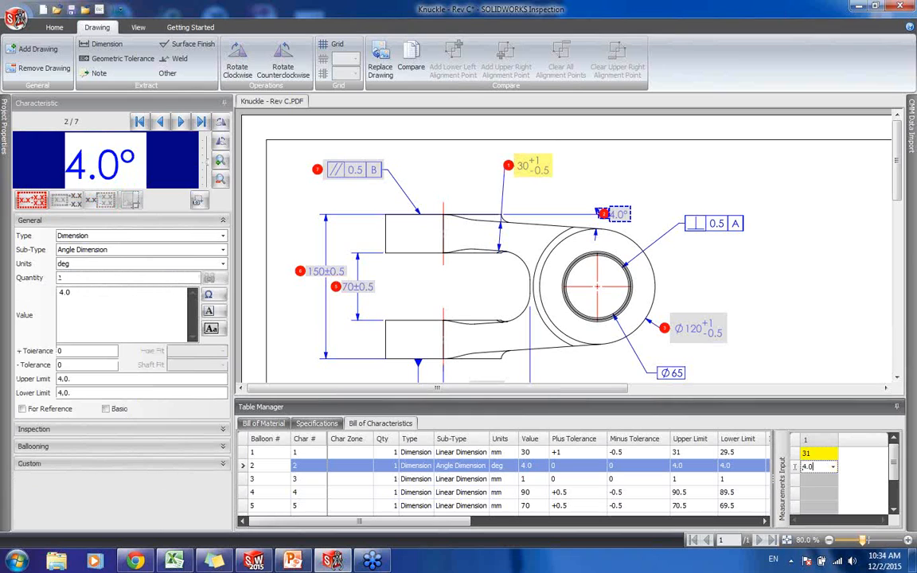
{"action": "key", "text": "Return"}
{"action": "left_click", "coordinate": [585, 325]}
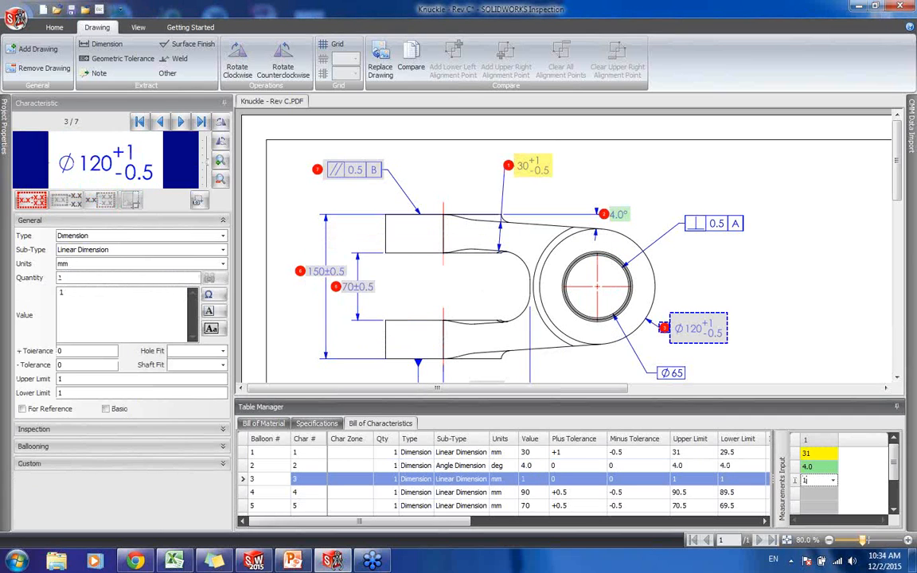
{"action": "type", "text": "1"}
{"action": "key", "text": "Return"}
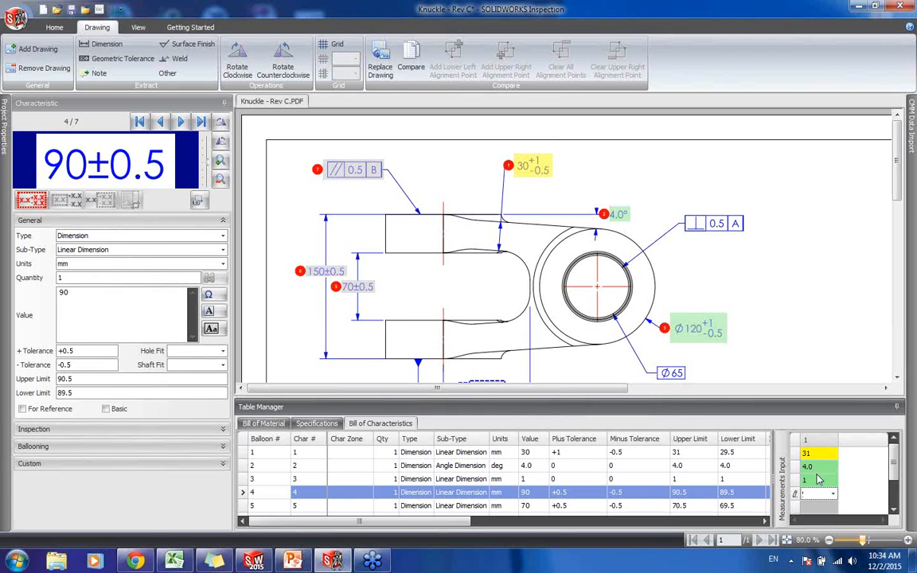
Set the sub-type of the Ø120 +1/-0.5 characteristic to Angle Dimension and shift its extraction region slightly on the drawing
{"action": "left_click", "coordinate": [270, 481]}
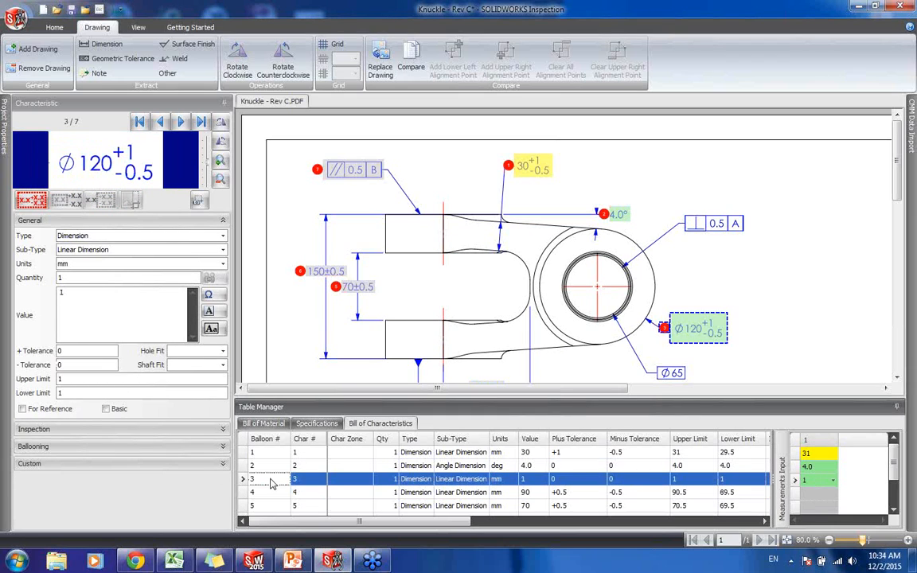
{"action": "left_click", "coordinate": [456, 482]}
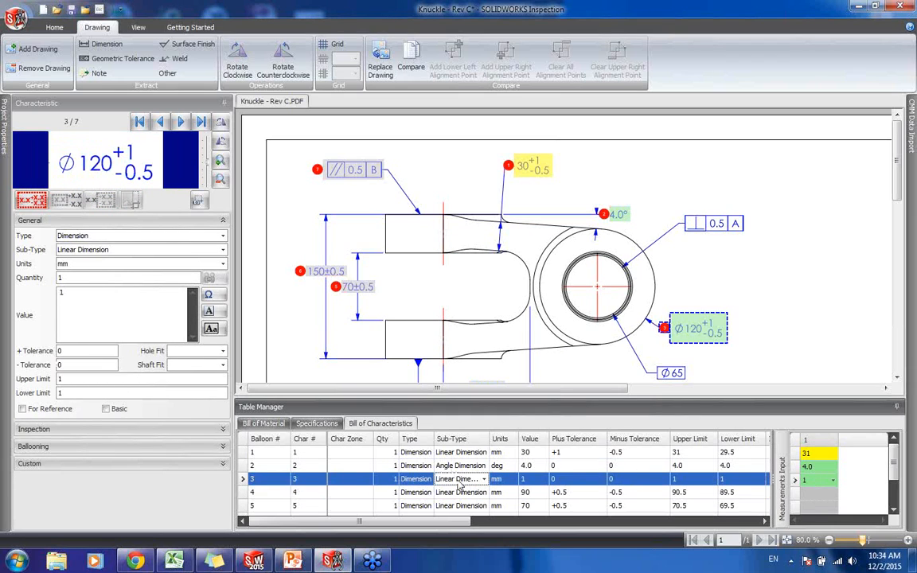
{"action": "left_click", "coordinate": [395, 480]}
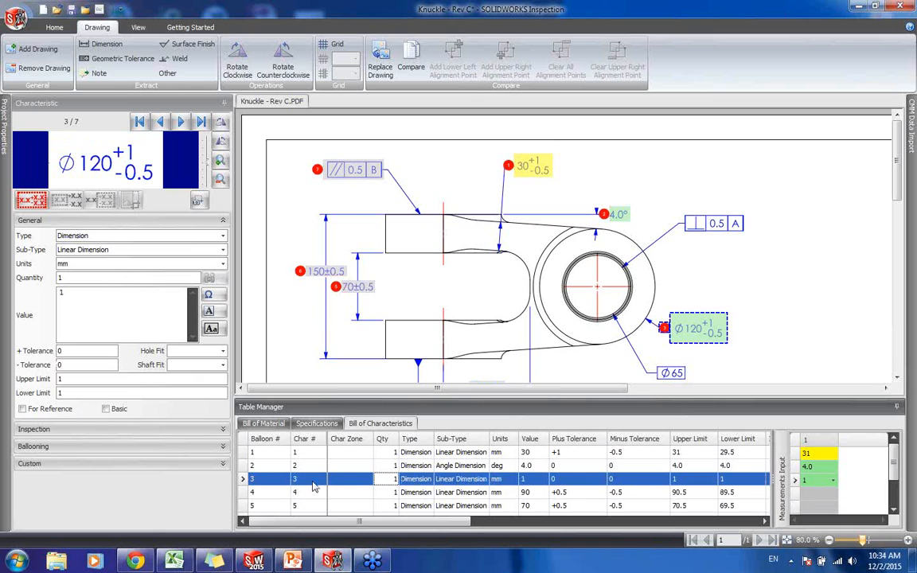
{"action": "left_click", "coordinate": [102, 306]}
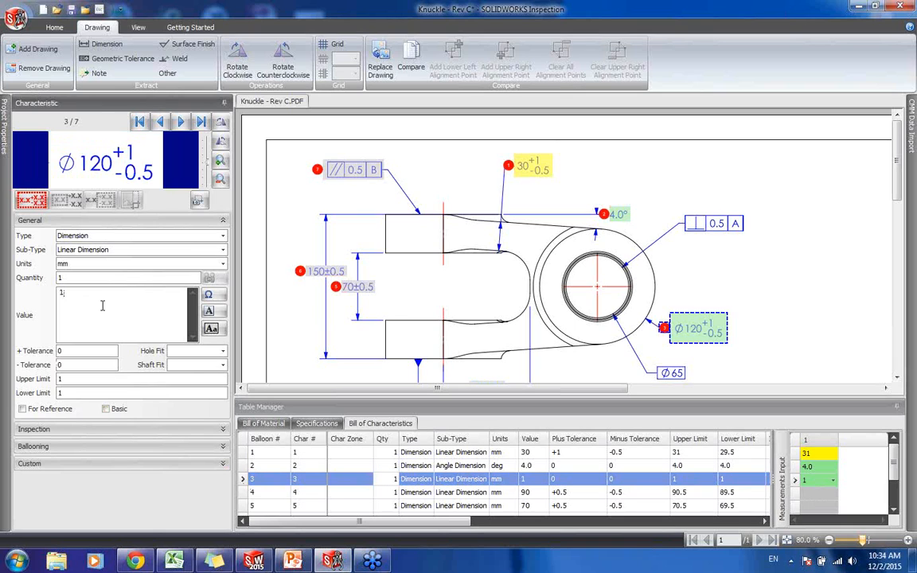
{"action": "left_click", "coordinate": [102, 249]}
{"action": "left_click", "coordinate": [86, 273]}
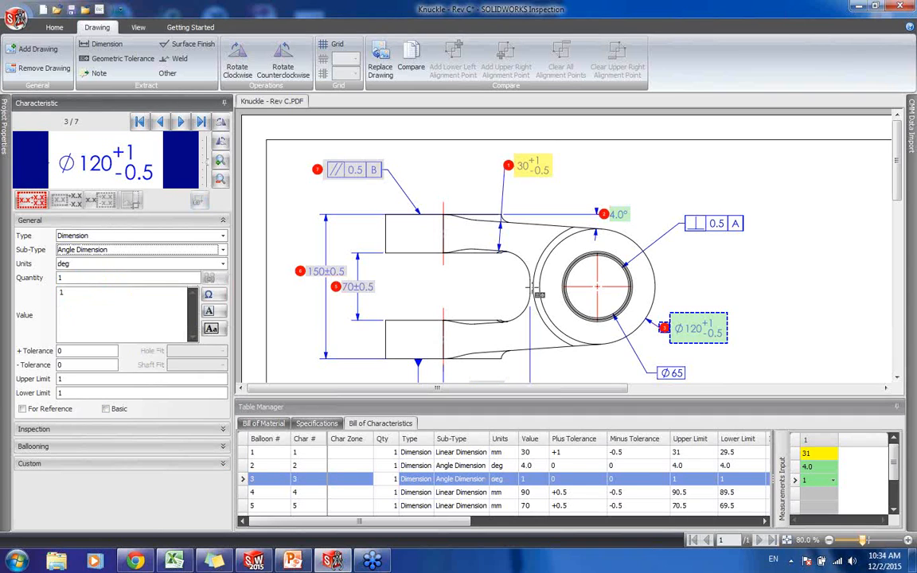
{"action": "left_click_drag", "start_coordinate": [678, 317], "coordinate": [681, 321]}
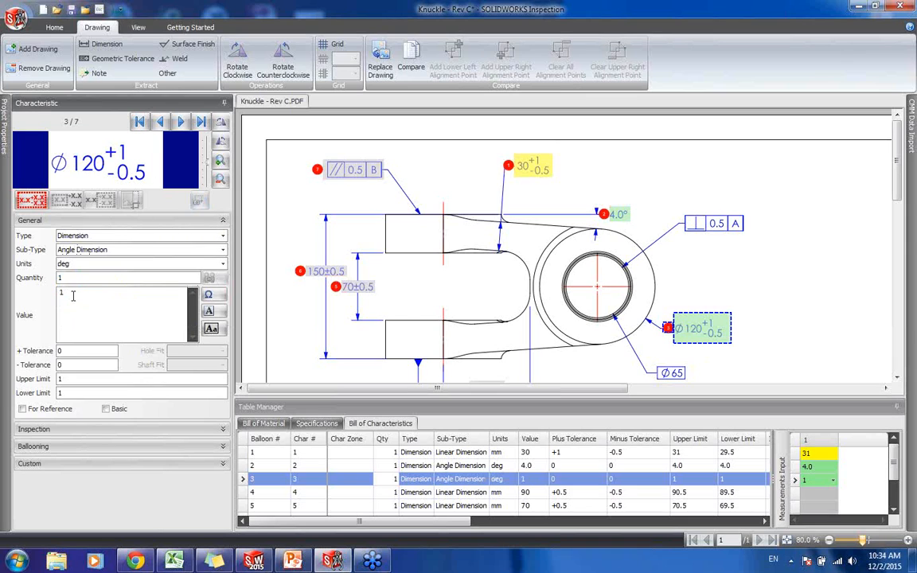
Correct the Ø120 characteristic's value to 120, with a plus tolerance of 1 and a minus tolerance of 0.5
{"action": "double_click", "coordinate": [103, 293]}
{"action": "type", "text": "129"}
{"action": "key", "text": "BackSpace"}
{"action": "type", "text": "0"}
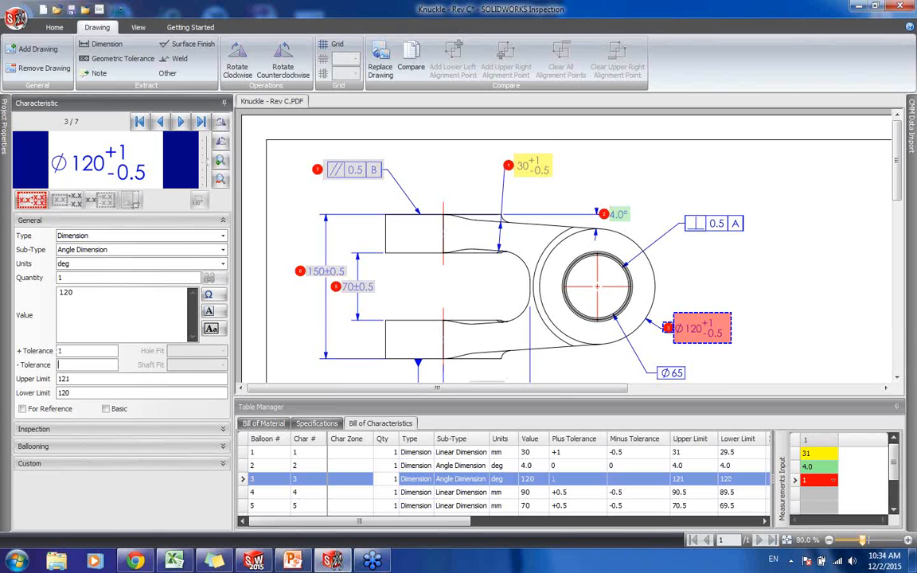
{"action": "type", "text": ".5"}
Enter the measured results 120, 90 and 69.4 for the Ø120, 90±0.5 and 70±0.5 characteristics
{"action": "left_click", "coordinate": [814, 480]}
{"action": "type", "text": "20"}
{"action": "key", "text": "Return"}
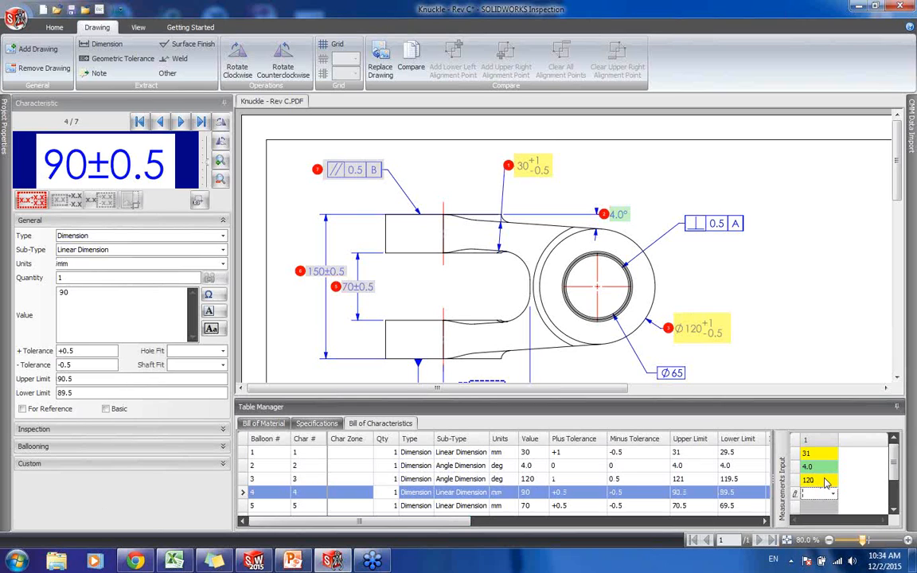
{"action": "left_click", "coordinate": [824, 493]}
{"action": "type", "text": "90"}
{"action": "key", "text": "Return"}
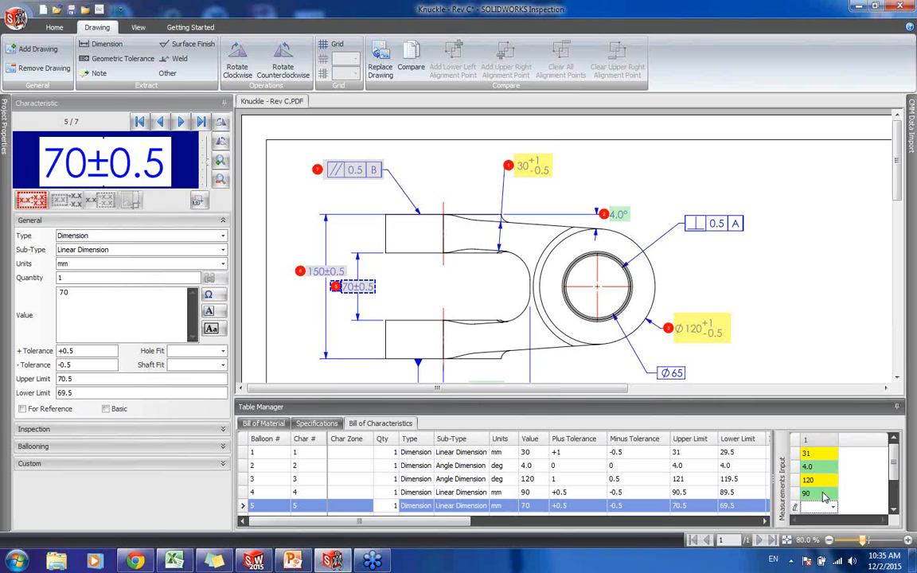
{"action": "type", "text": "69.4"}
{"action": "key", "text": "Return"}
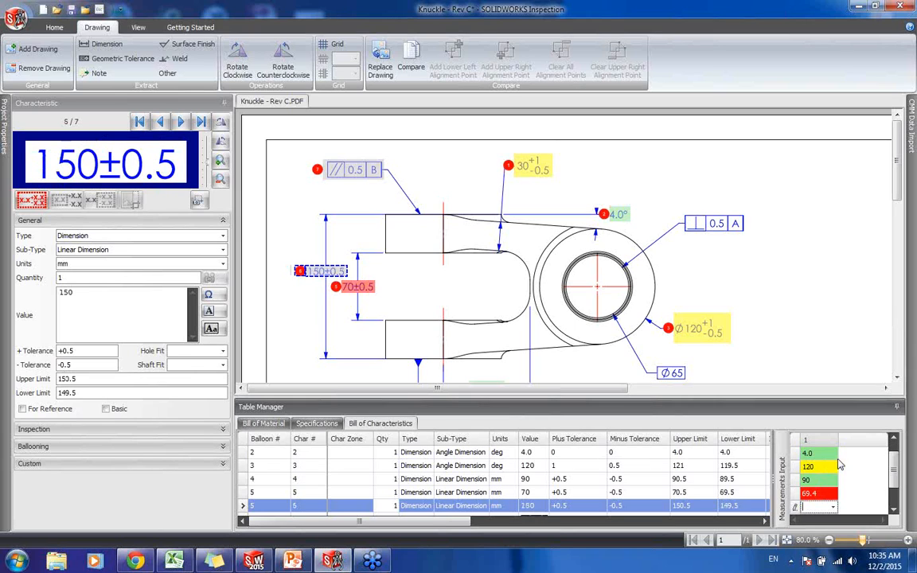
Change the measured result of the Ø120 characteristic to 119.5 and keep the result of the 90±0.5 dimension
{"action": "scroll", "coordinate": [894, 458], "scroll_direction": "up", "scroll_amount": 1}
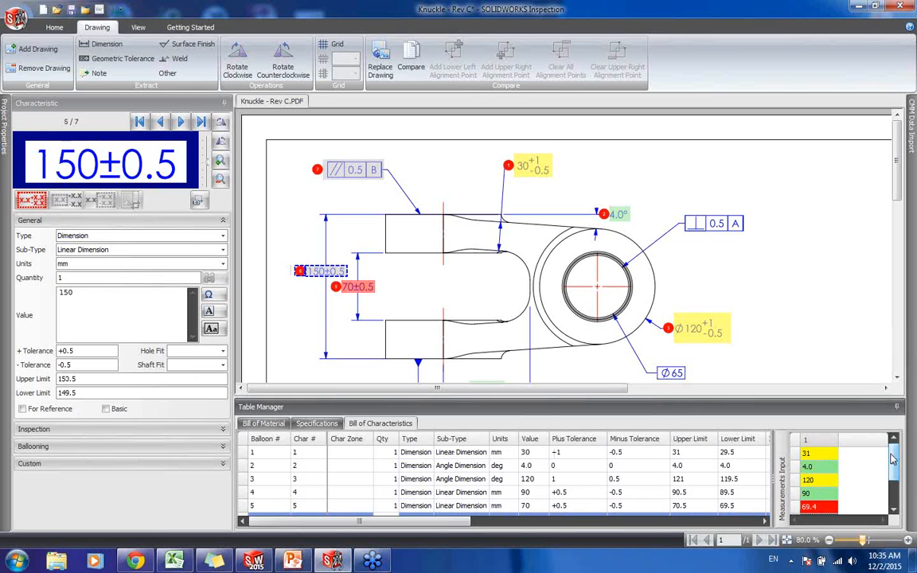
{"action": "left_click", "coordinate": [820, 480]}
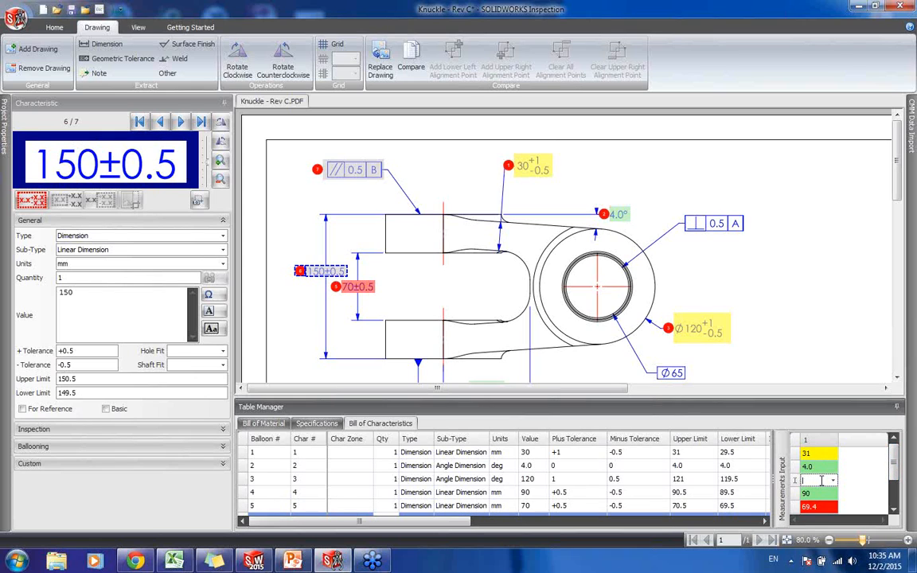
{"action": "type", "text": "119.5"}
{"action": "key", "text": "Return"}
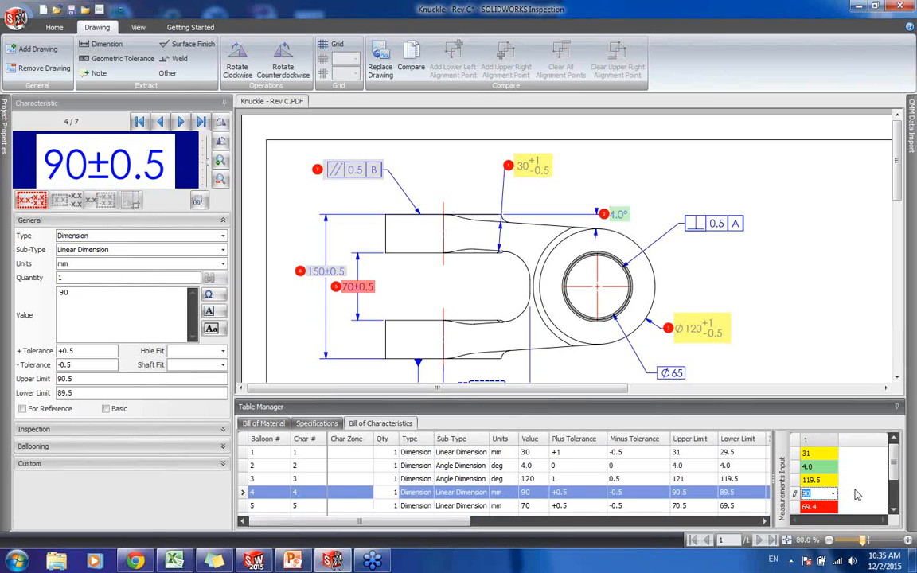
{"action": "key", "text": "Return"}
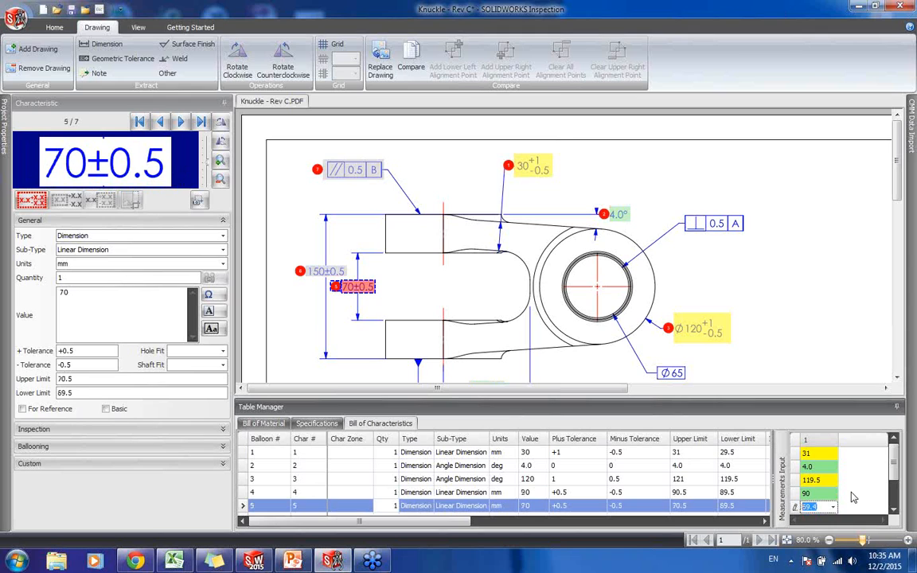
Keep the 69.4 result of the 70±0.5 dimension and review the colour-coded measurements against the drawing
{"action": "key", "text": "Return"}
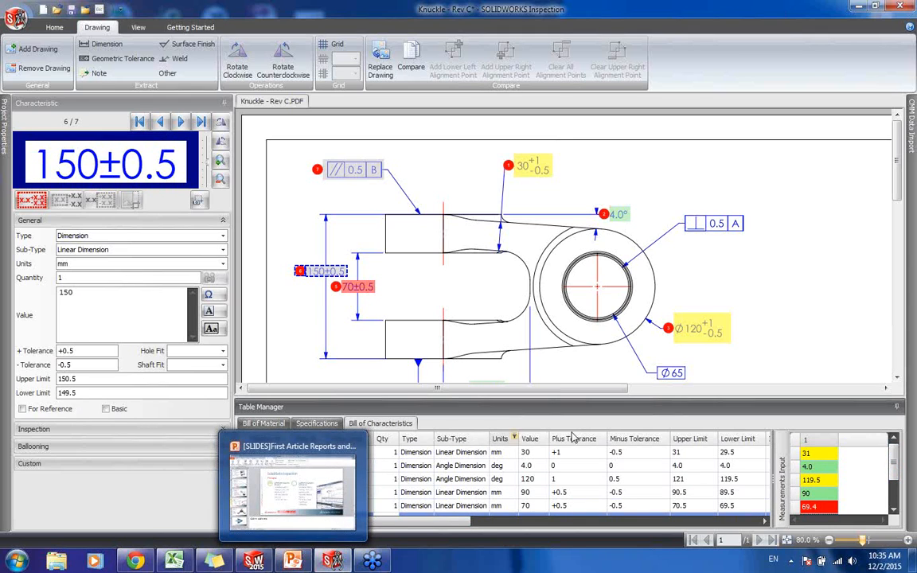
{"action": "left_click", "coordinate": [862, 457]}
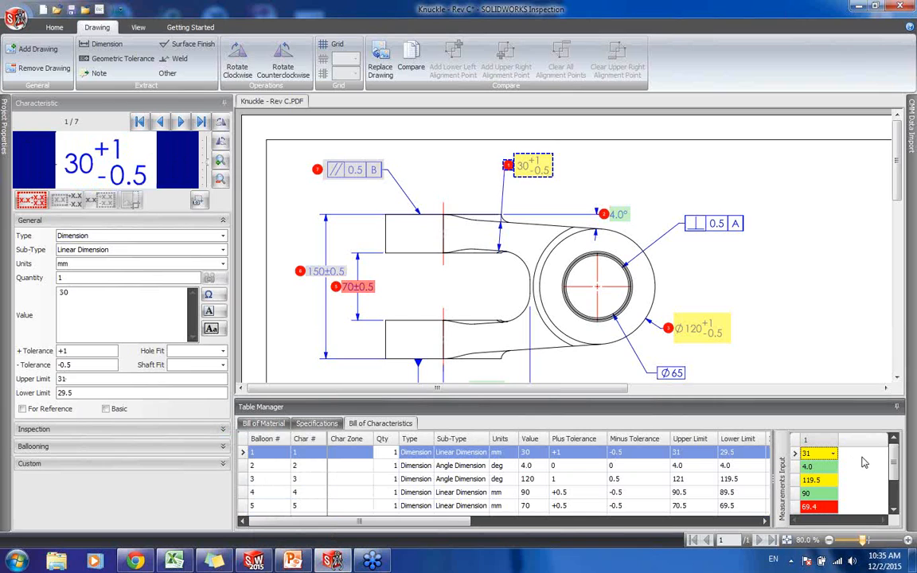
{"action": "left_click", "coordinate": [814, 467]}
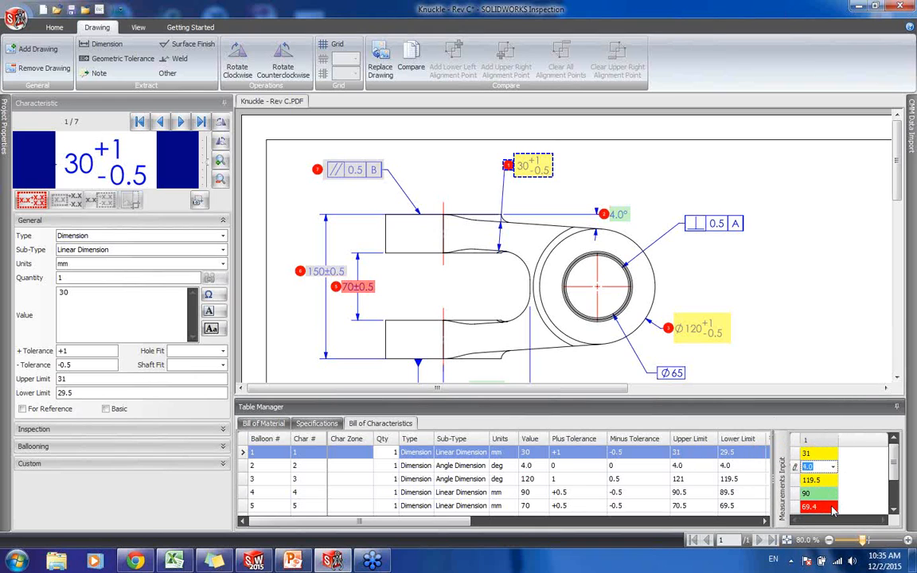
{"action": "left_click", "coordinate": [833, 507]}
{"action": "left_click", "coordinate": [863, 508]}
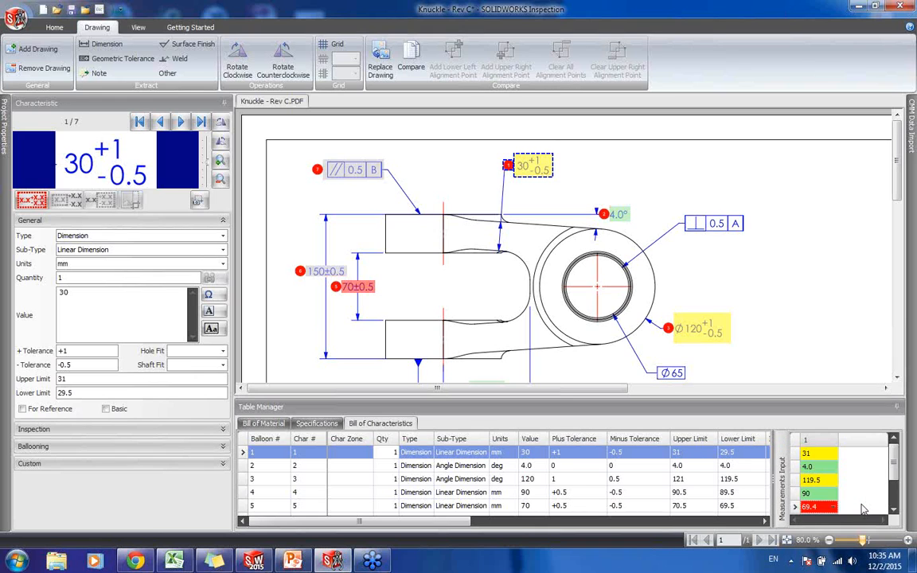
{"action": "left_click", "coordinate": [857, 470]}
{"action": "mouse_move", "coordinate": [894, 460]}
{"action": "left_mouse_down"}
{"action": "mouse_move", "coordinate": [897, 484]}
{"action": "mouse_move", "coordinate": [898, 458]}
{"action": "left_mouse_up"}
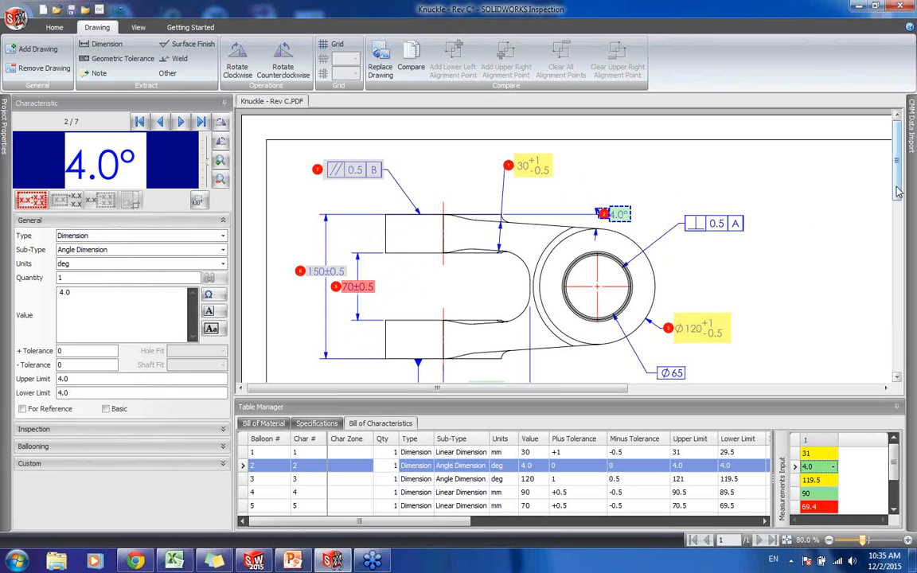
{"action": "scroll", "coordinate": [675, 231], "scroll_direction": "down", "scroll_amount": 2}
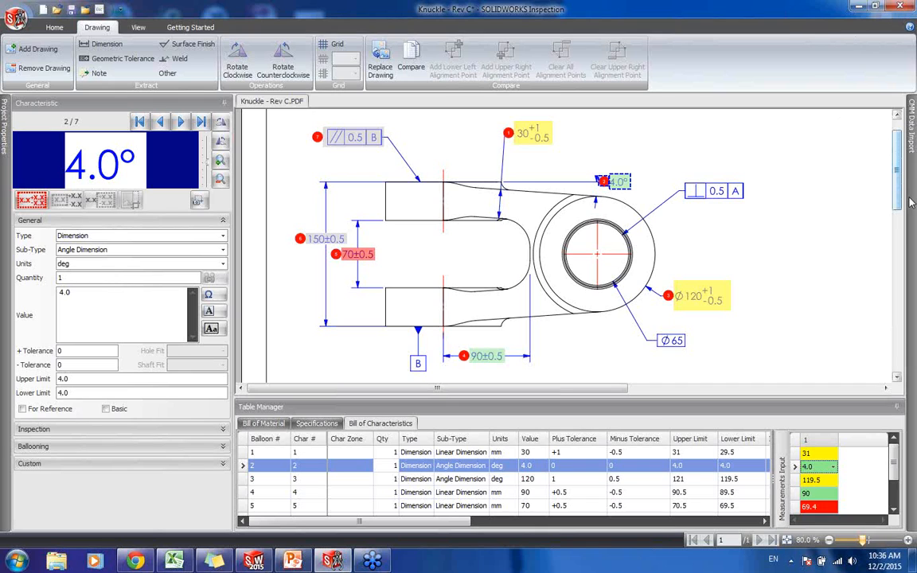
Load PDCMIS C001, PDCMIS C002 and PDCMIS C003 as CMM data and look through their imported features and values
{"action": "left_click", "coordinate": [891, 26]}
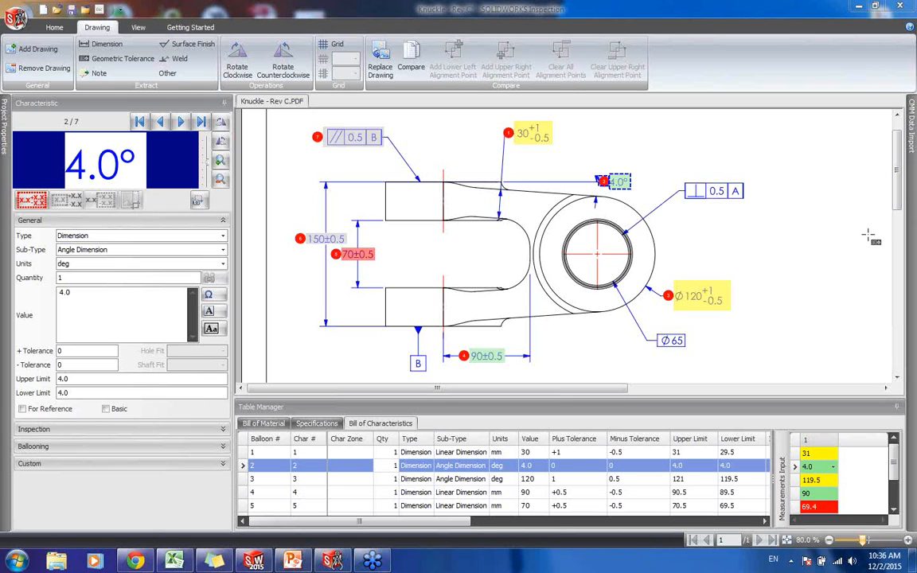
{"action": "left_click", "coordinate": [910, 132]}
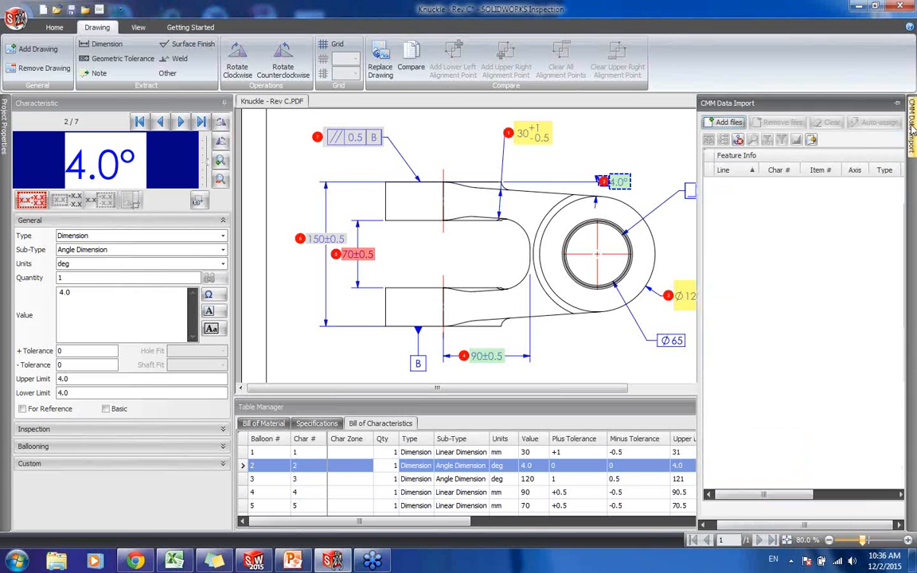
{"action": "left_click", "coordinate": [723, 123]}
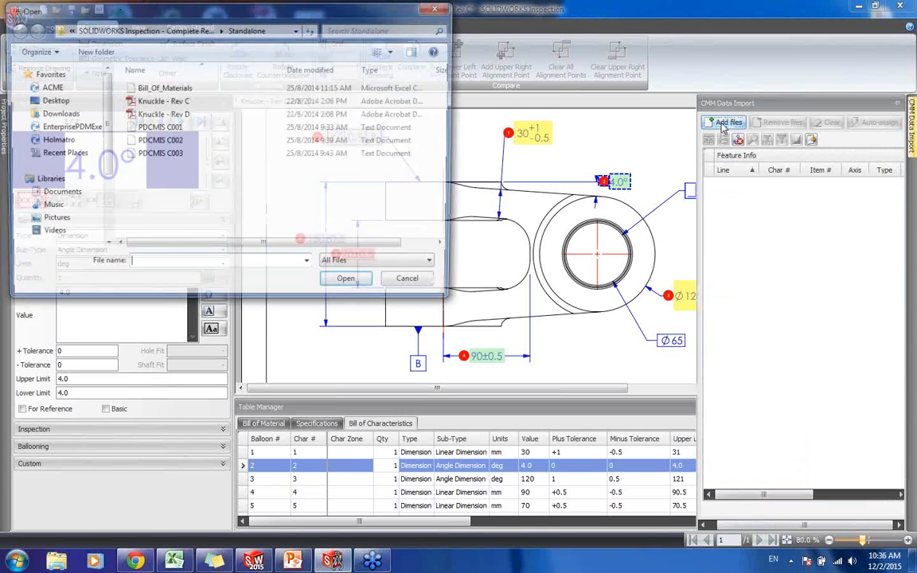
{"action": "left_click_drag", "start_coordinate": [172, 183], "coordinate": [145, 124]}
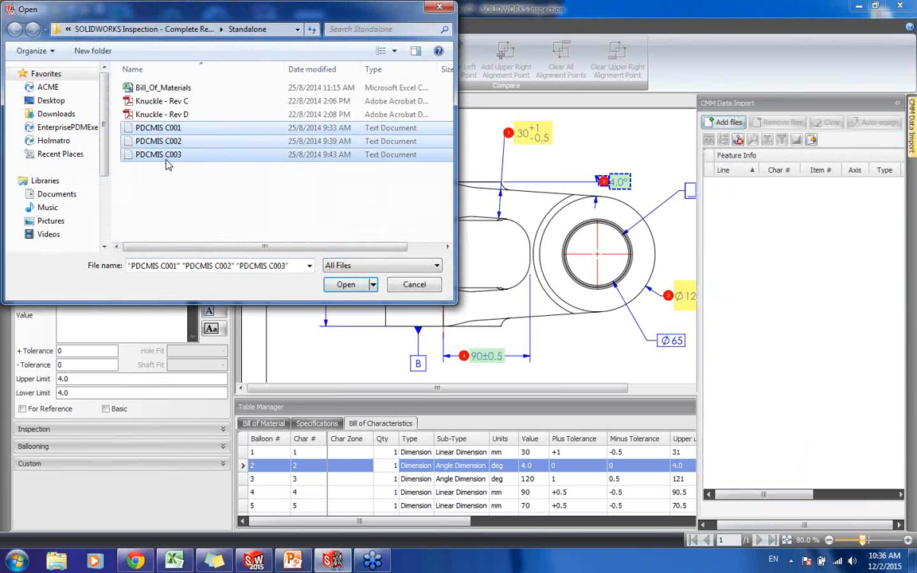
{"action": "left_click", "coordinate": [348, 285]}
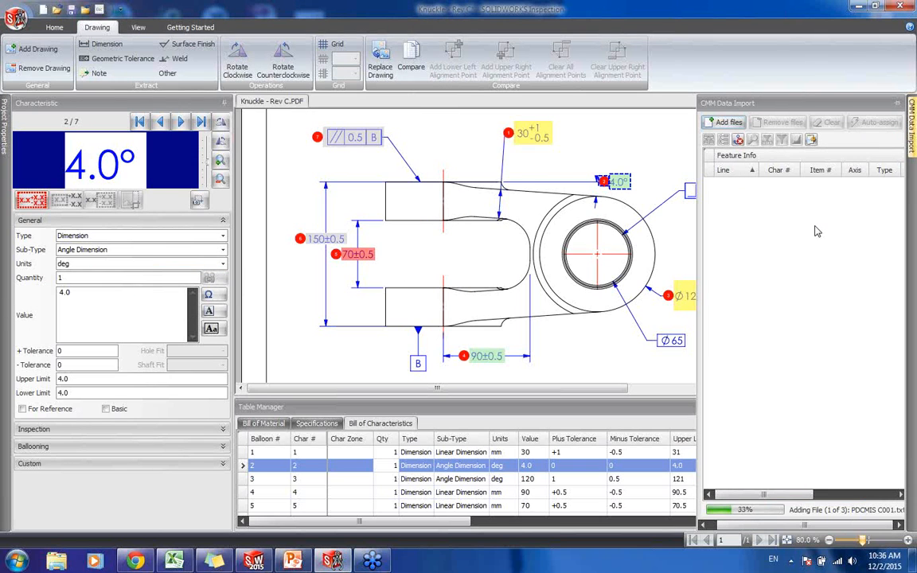
{"action": "left_click_drag", "start_coordinate": [751, 494], "coordinate": [867, 500]}
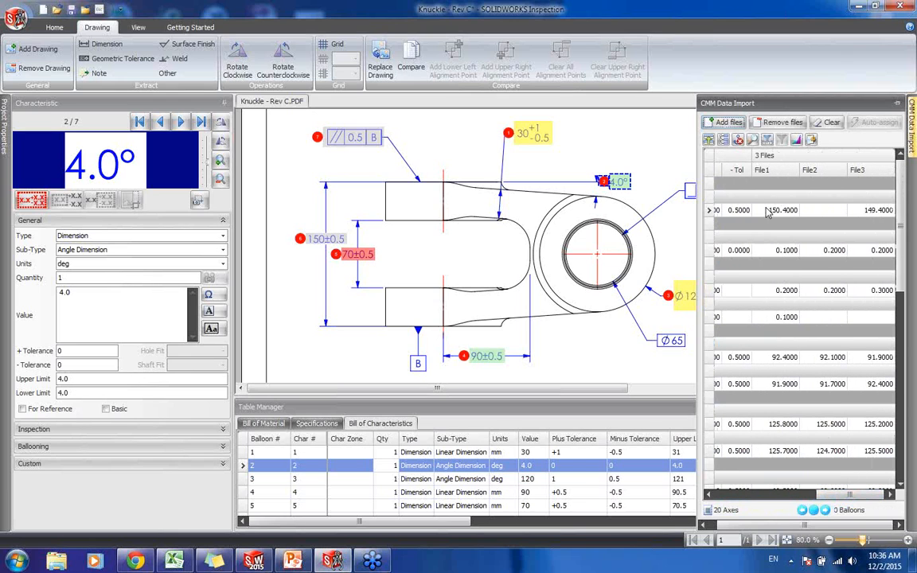
{"action": "left_click_drag", "start_coordinate": [870, 495], "coordinate": [726, 496]}
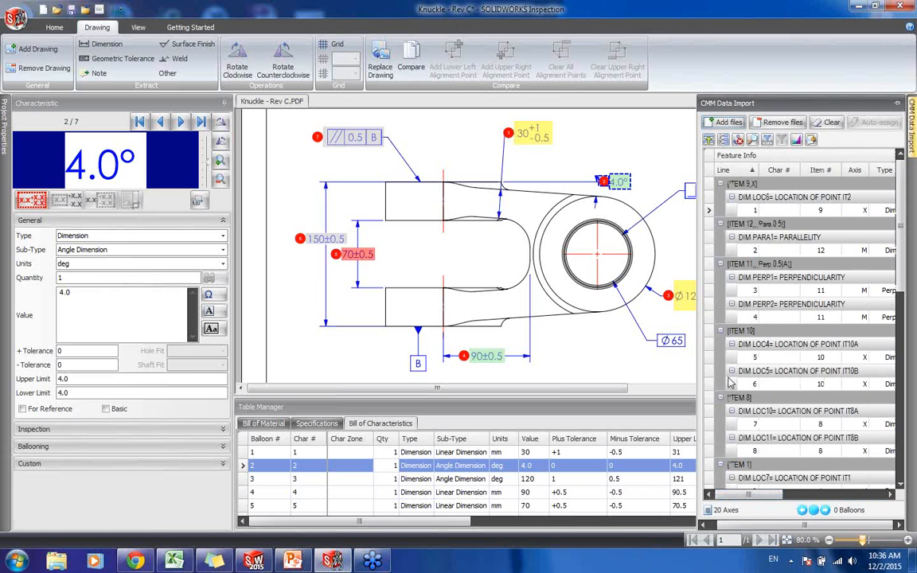
Auto-assign the CMM results by exact match on nominal, plus and minus tolerance, ignoring item number and type, and overwrite existing results
{"action": "left_click", "coordinate": [829, 124]}
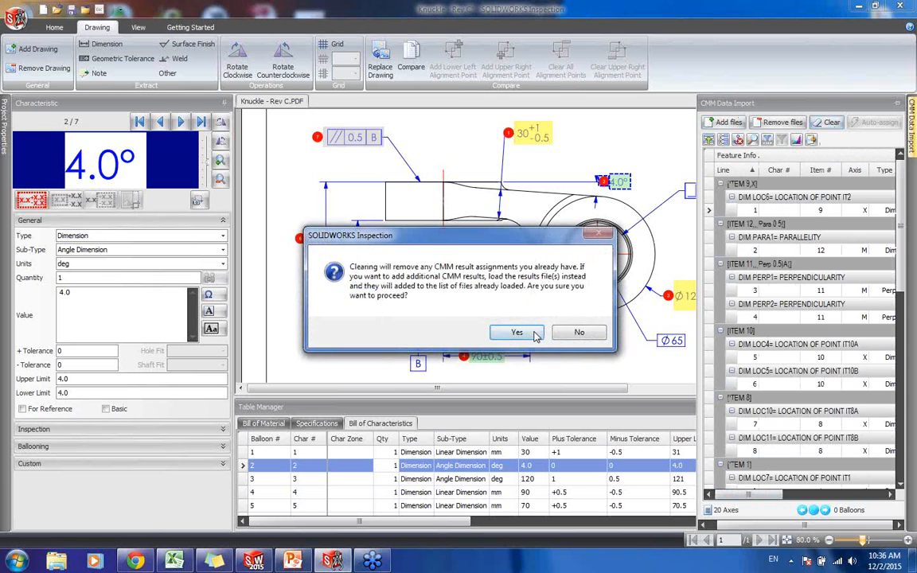
{"action": "left_click", "coordinate": [465, 304]}
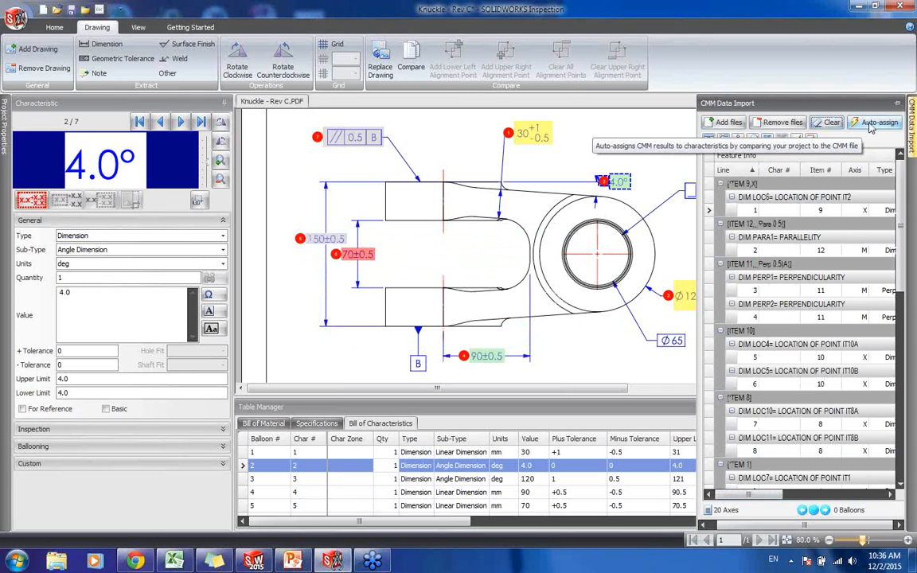
{"action": "left_click", "coordinate": [872, 128]}
{"action": "left_click", "coordinate": [830, 143]}
{"action": "left_click", "coordinate": [831, 157]}
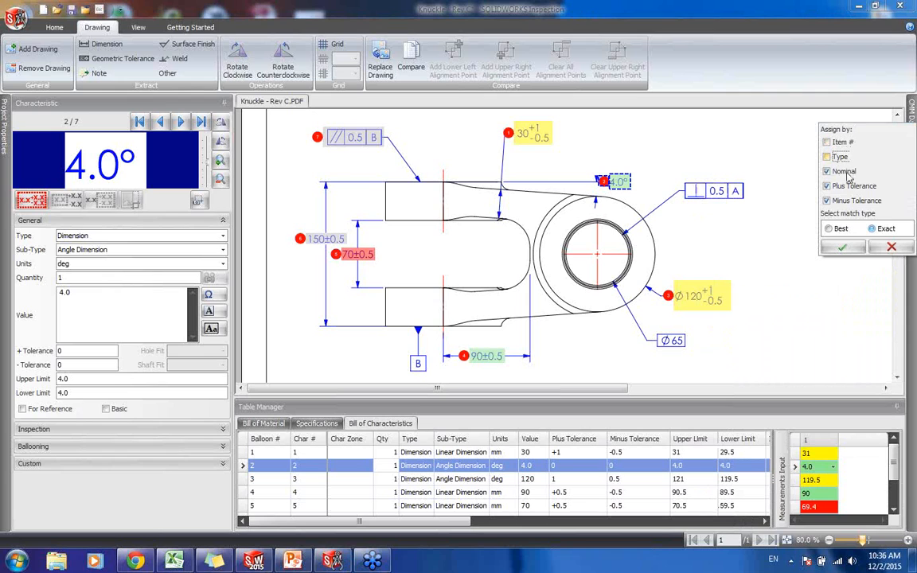
{"action": "left_click", "coordinate": [844, 248]}
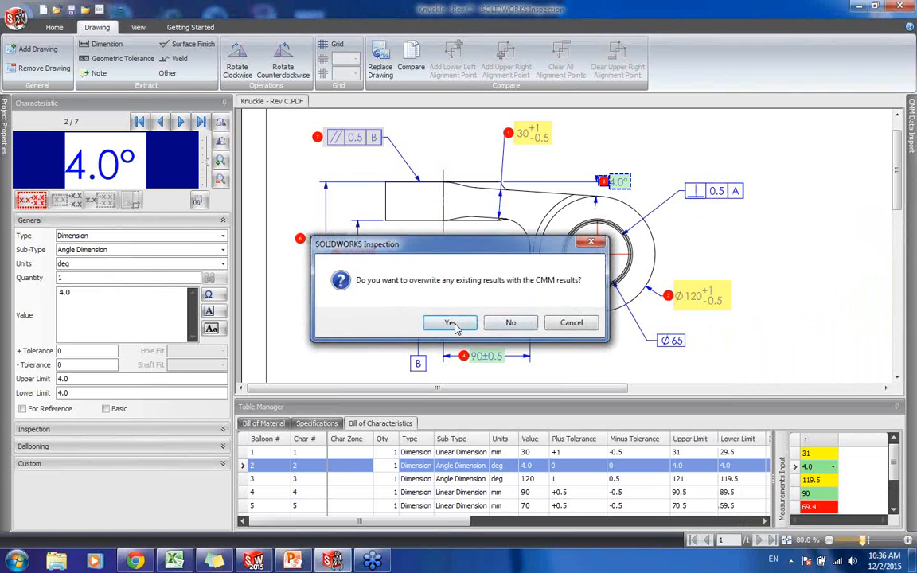
{"action": "left_click", "coordinate": [451, 324]}
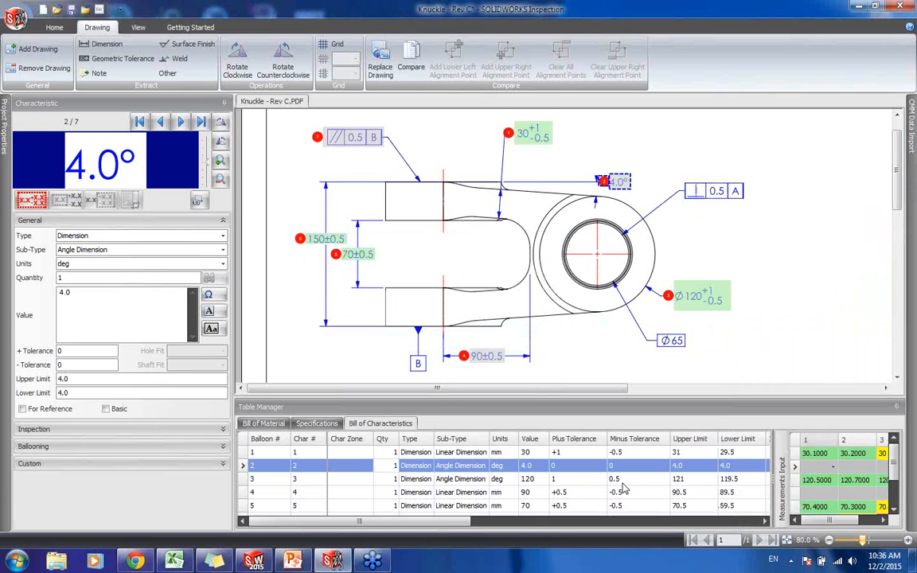
Examine the assigned CMM measurements of all three parts for every characteristic
{"action": "mouse_move", "coordinate": [841, 520]}
{"action": "left_mouse_down"}
{"action": "mouse_move", "coordinate": [863, 524]}
{"action": "mouse_move", "coordinate": [828, 524]}
{"action": "left_mouse_up"}
{"action": "scroll", "coordinate": [844, 504], "scroll_direction": "down", "scroll_amount": 1}
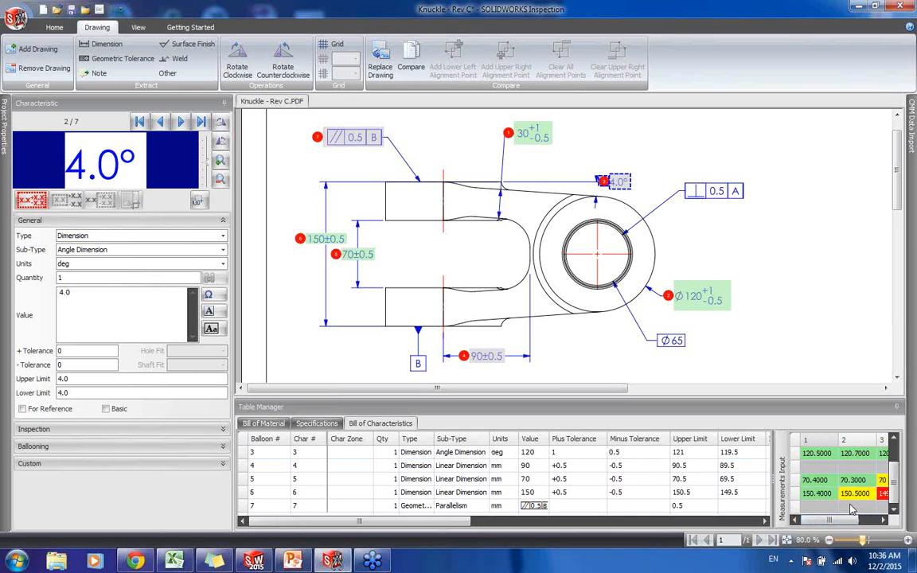
{"action": "scroll", "coordinate": [850, 509], "scroll_direction": "up", "scroll_amount": 1}
{"action": "scroll", "coordinate": [850, 510], "scroll_direction": "down", "scroll_amount": 1}
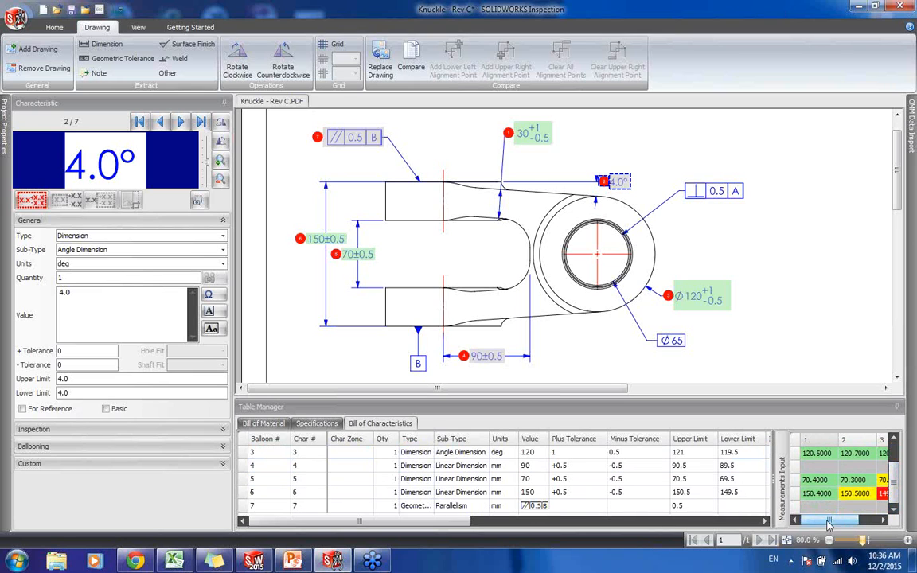
{"action": "left_click_drag", "start_coordinate": [828, 523], "coordinate": [848, 523]}
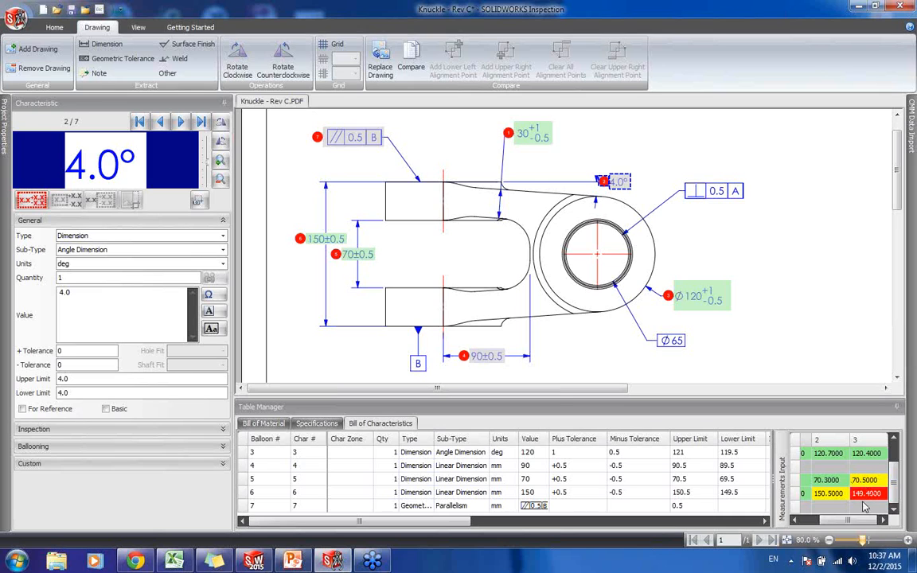
{"action": "scroll", "coordinate": [865, 502], "scroll_direction": "up", "scroll_amount": 1}
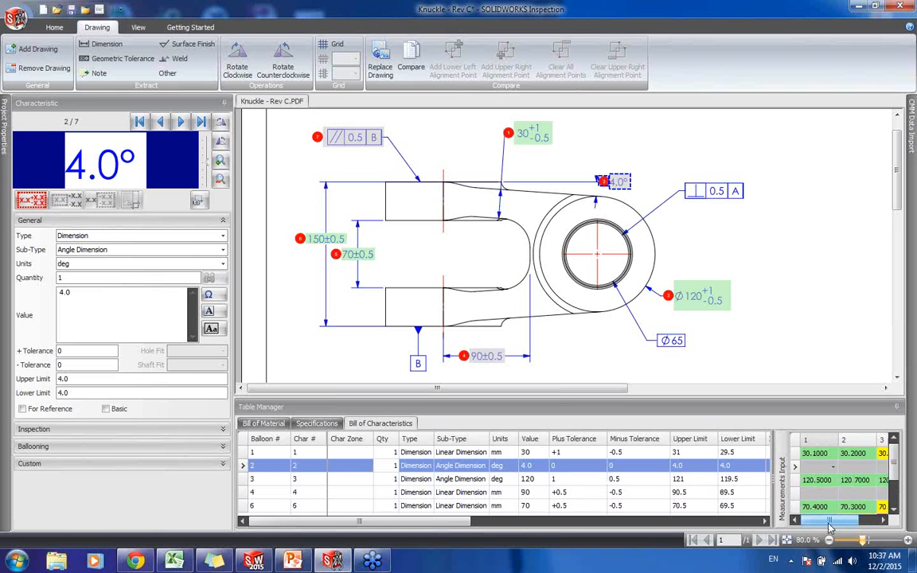
{"action": "scroll", "coordinate": [860, 522], "scroll_direction": "down", "scroll_amount": 1}
{"action": "left_click_drag", "start_coordinate": [855, 523], "coordinate": [821, 526]}
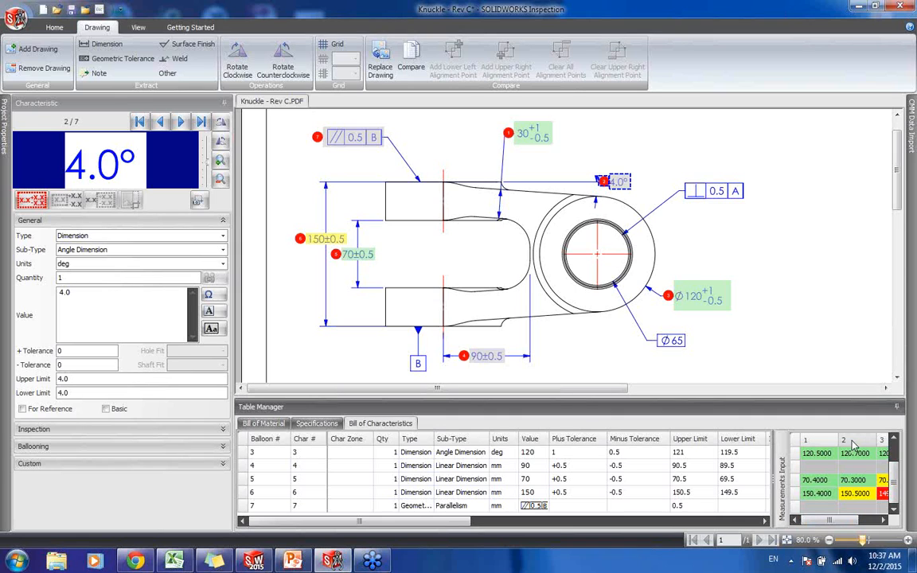
Compare the tolerance colouring on the drawing for parts 1, 2 and 3, ending on part 3
{"action": "left_click", "coordinate": [887, 443]}
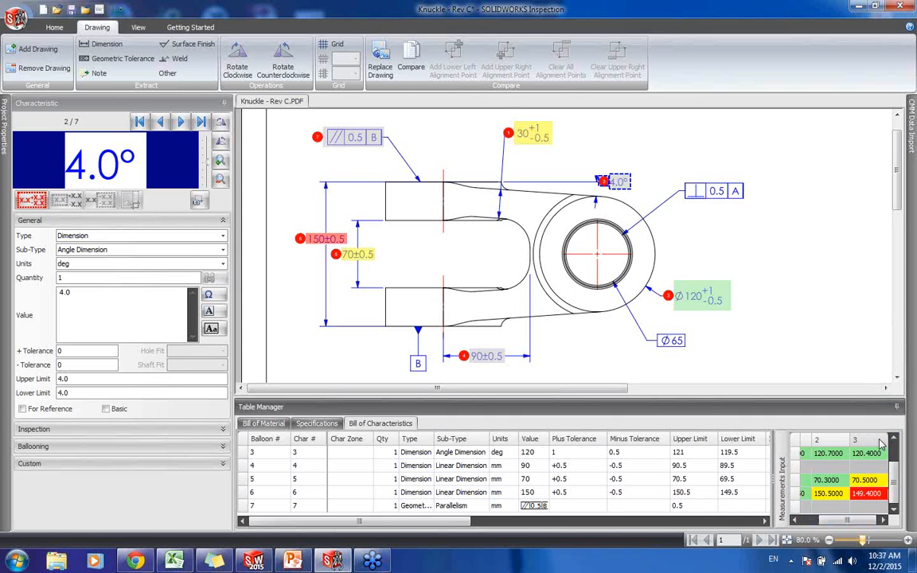
{"action": "left_click", "coordinate": [833, 440]}
{"action": "left_click", "coordinate": [805, 439]}
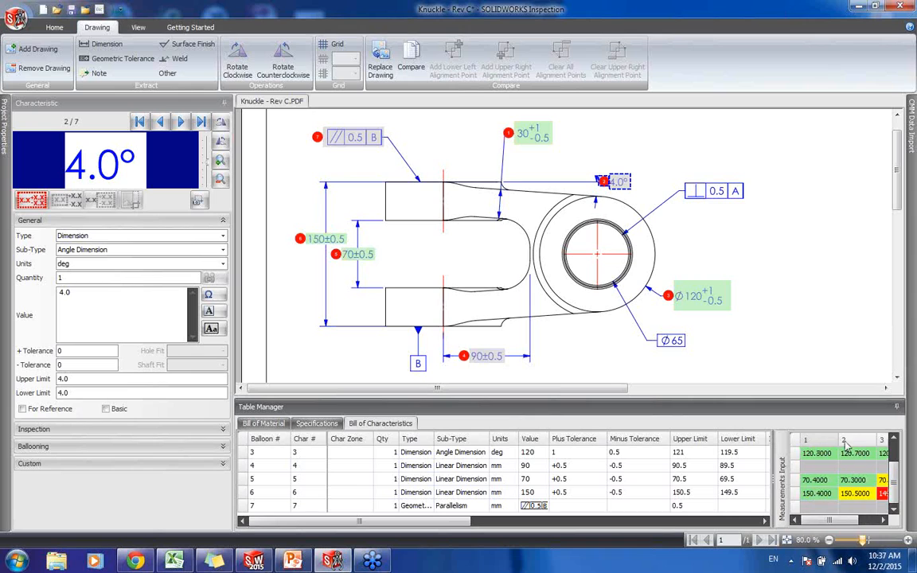
{"action": "left_click", "coordinate": [885, 445]}
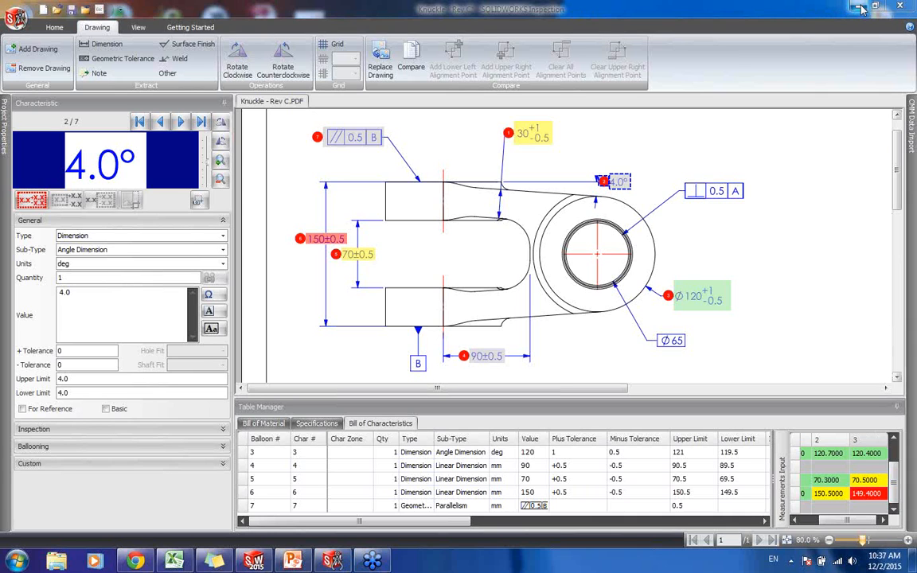
Switch to the PowerPoint presentation, start the slide show from the current slide and advance to the closing slide
{"action": "left_click", "coordinate": [291, 563]}
{"action": "key", "text": "shift+F5"}
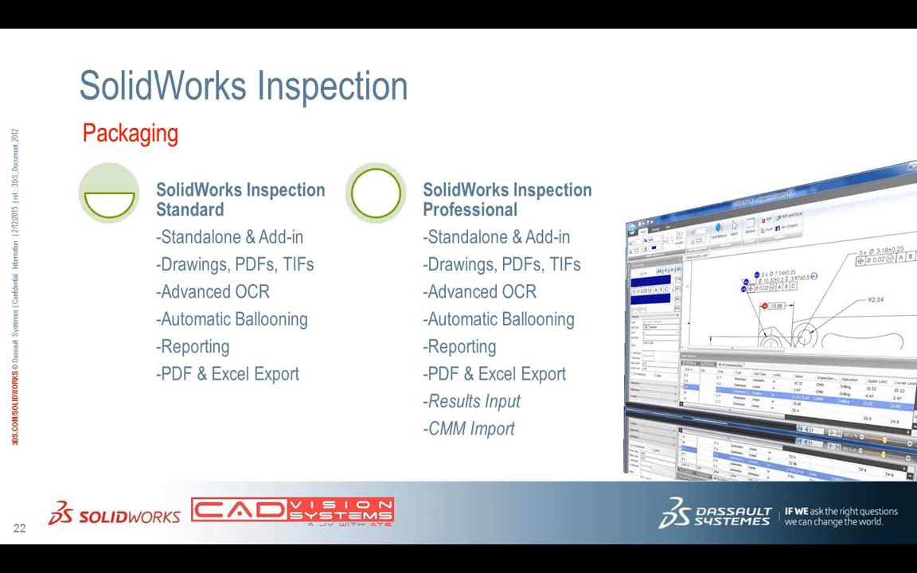
{"action": "key", "text": "Right"}
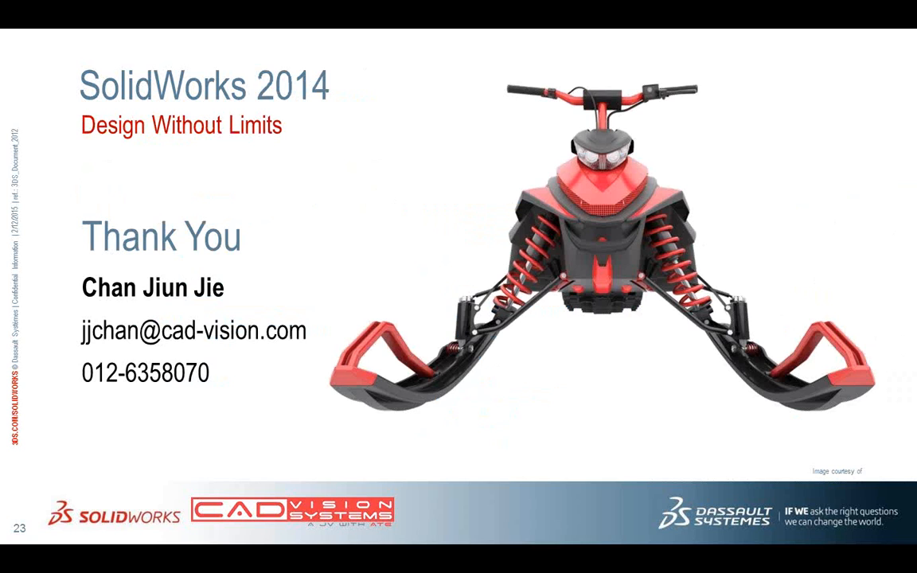